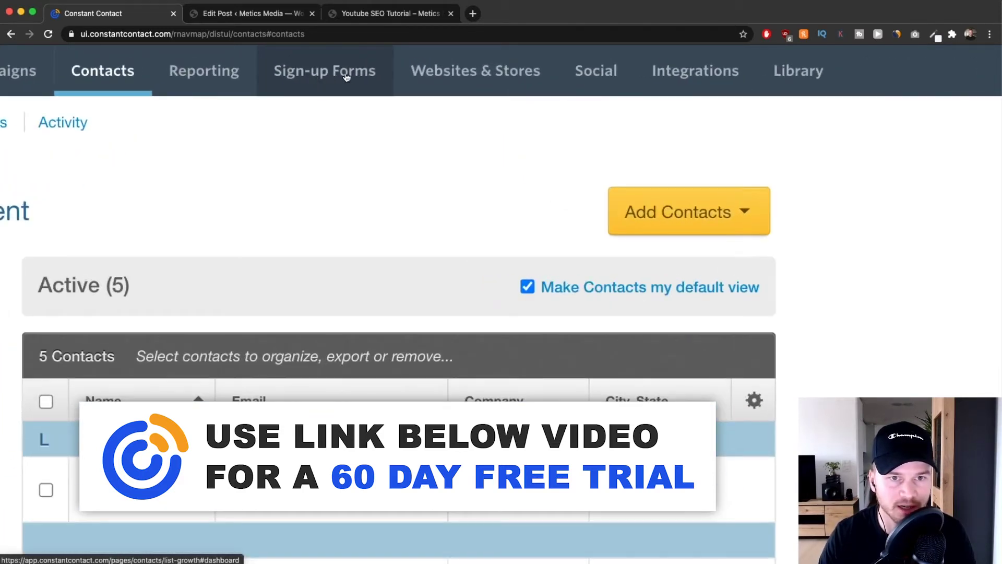
# Start a new Lead Generation Landing Page from the sign-up forms area.
pyautogui.click(346, 77)
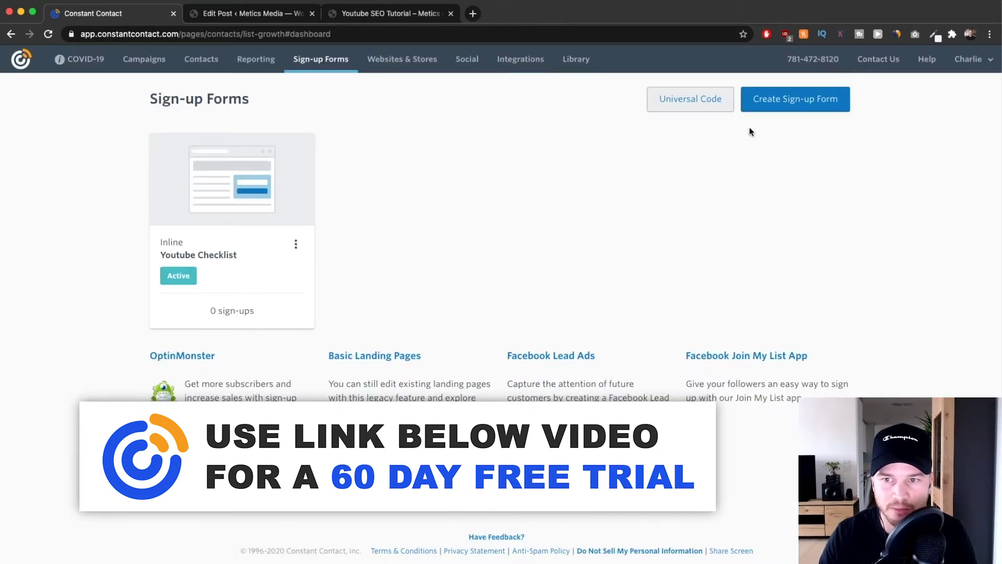
pyautogui.click(788, 106)
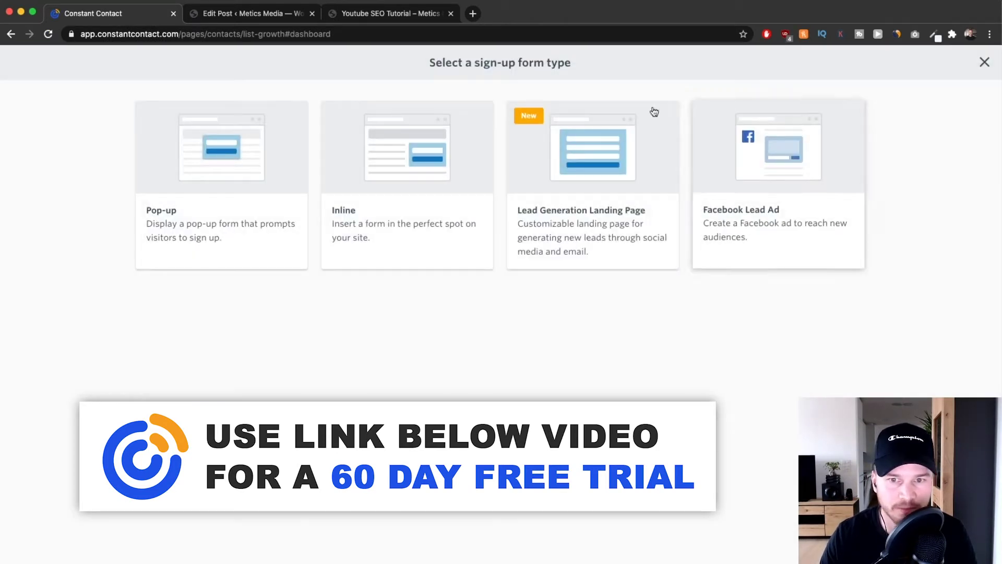
pyautogui.click(574, 185)
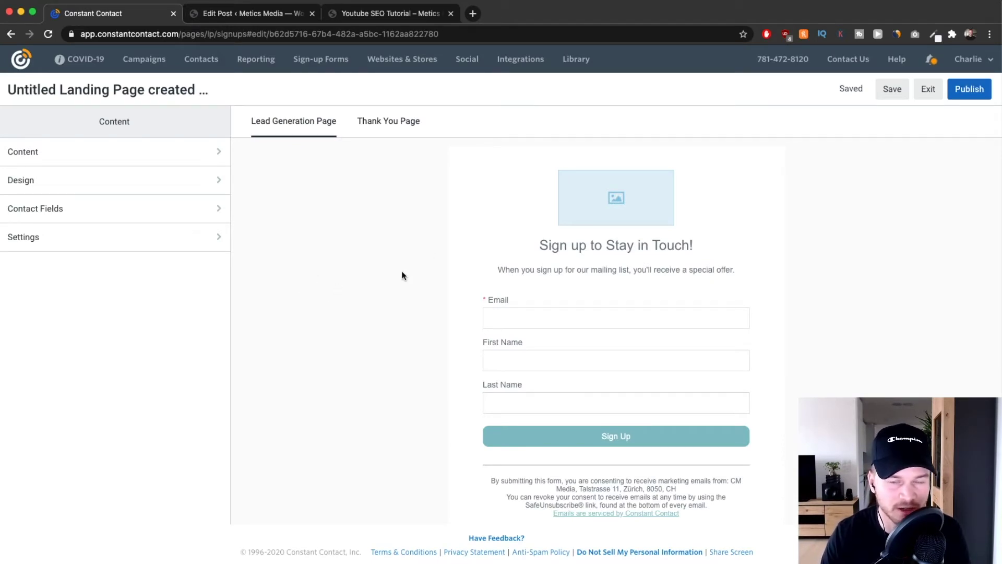
pyautogui.scroll(-1, 369, 305)
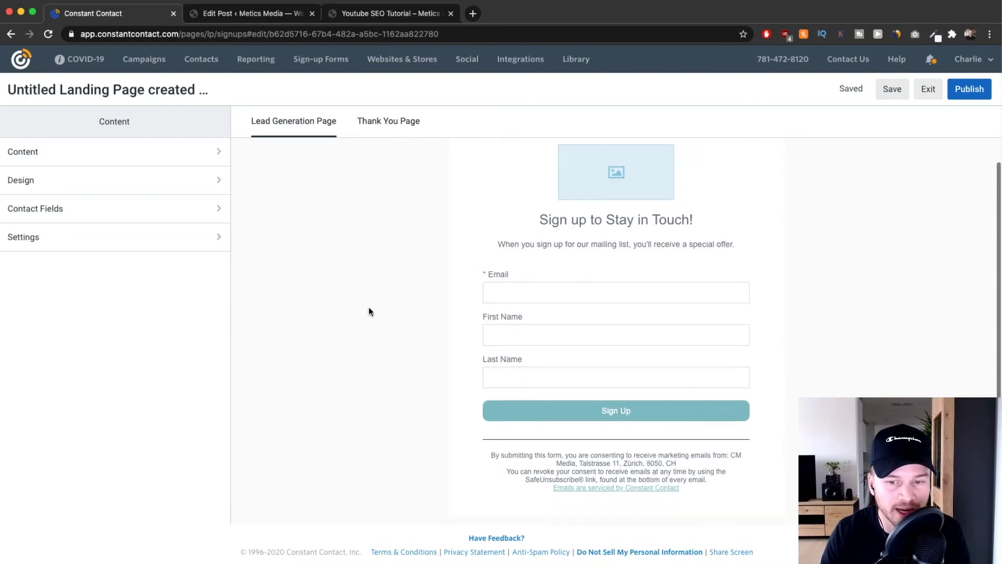
pyautogui.scroll(1, 369, 313)
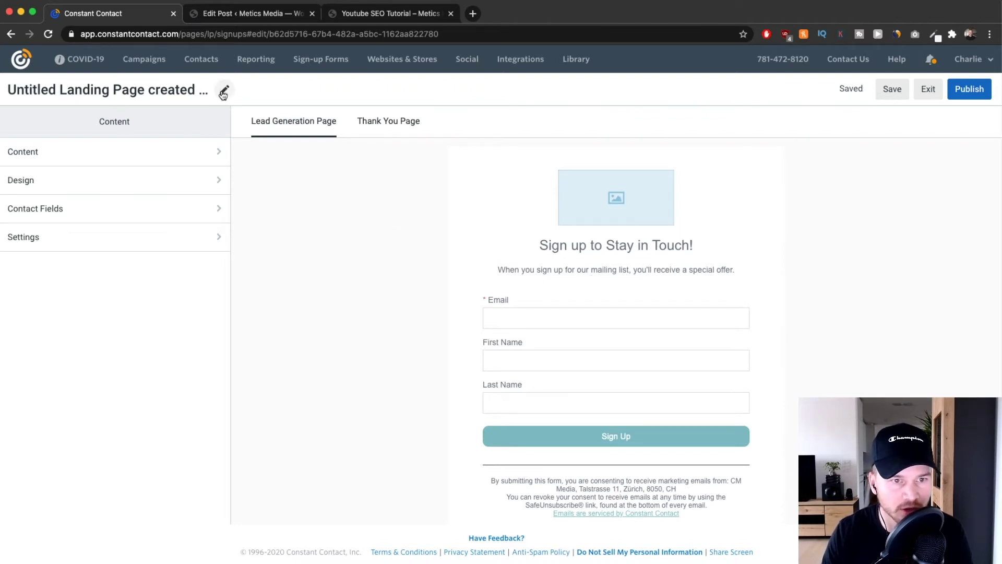
# Rename the page 'Youtube Checklist Landing Page', then add ' 2' after the duplicate-name error.
pyautogui.click(224, 89)
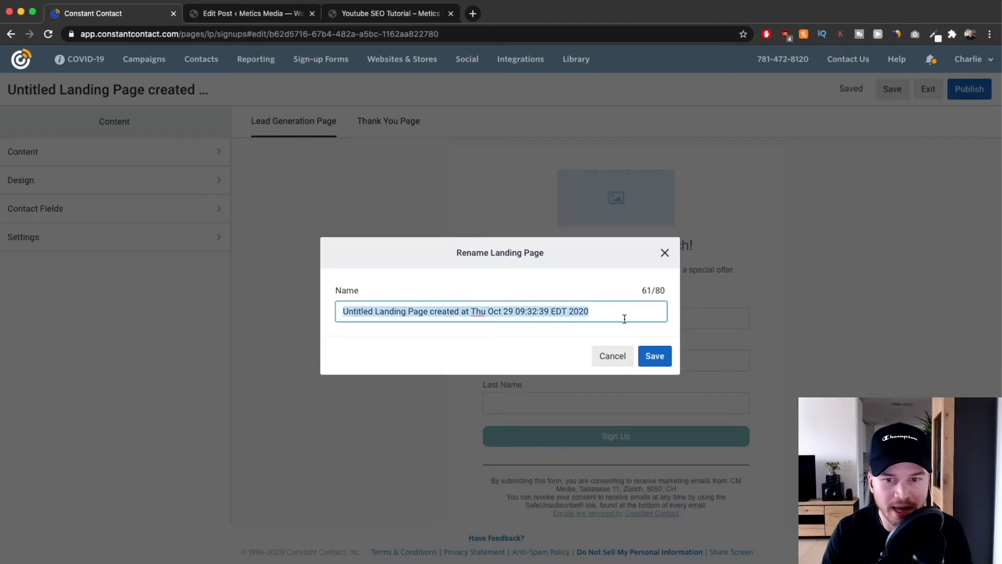
pyautogui.write('Youtu')
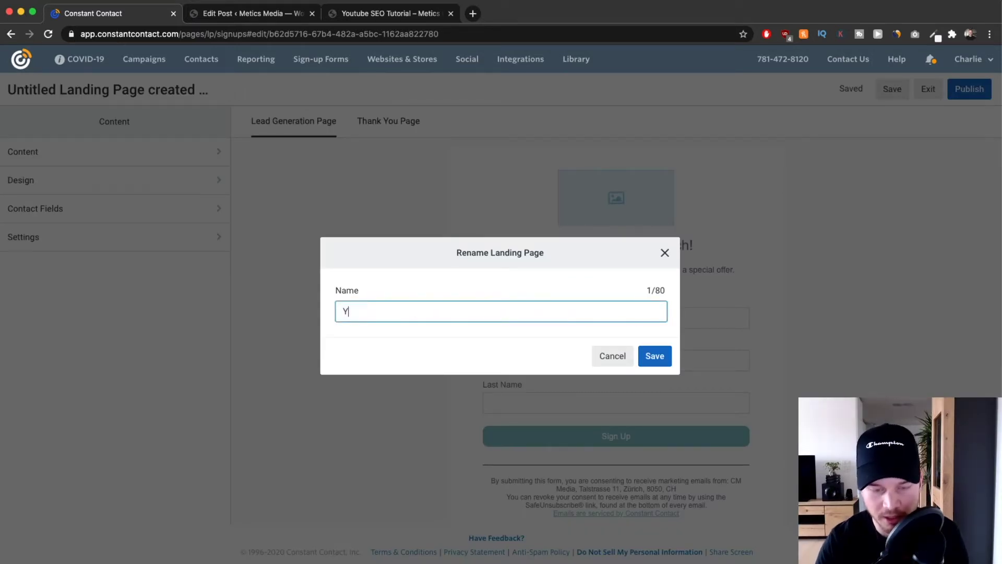
pyautogui.press('BackSpace')
pyautogui.press('BackSpace')
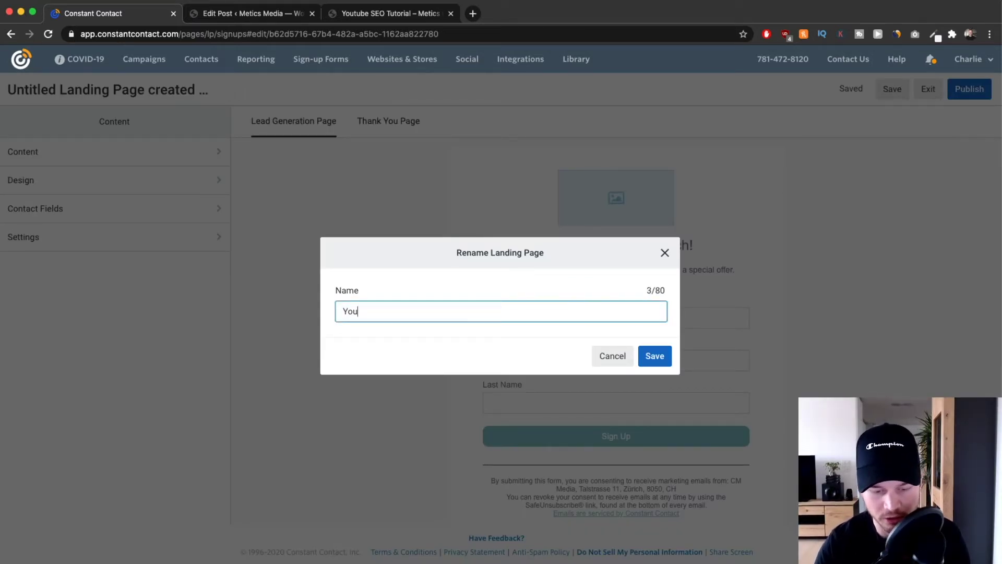
pyautogui.write('tube Chec')
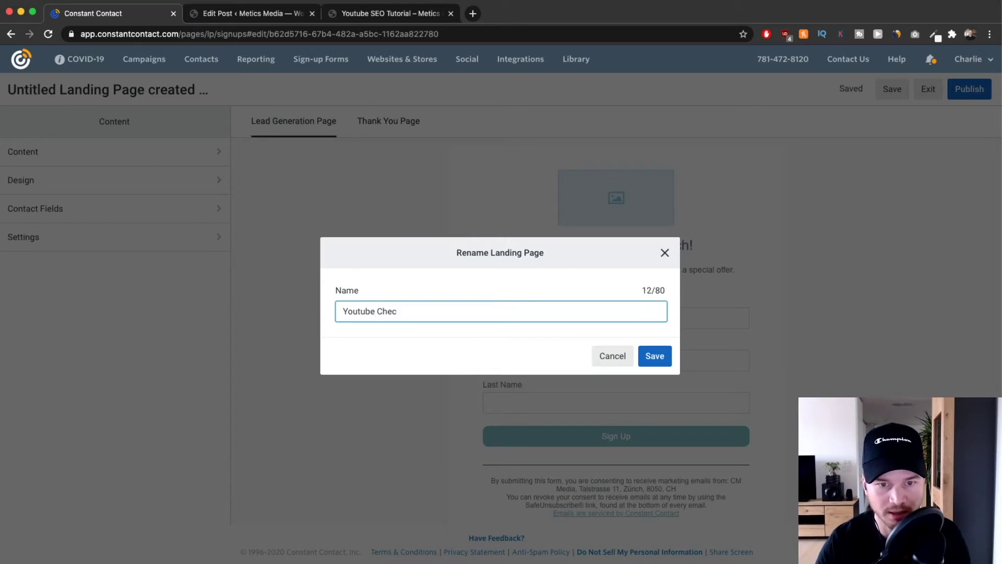
pyautogui.write('kklist La')
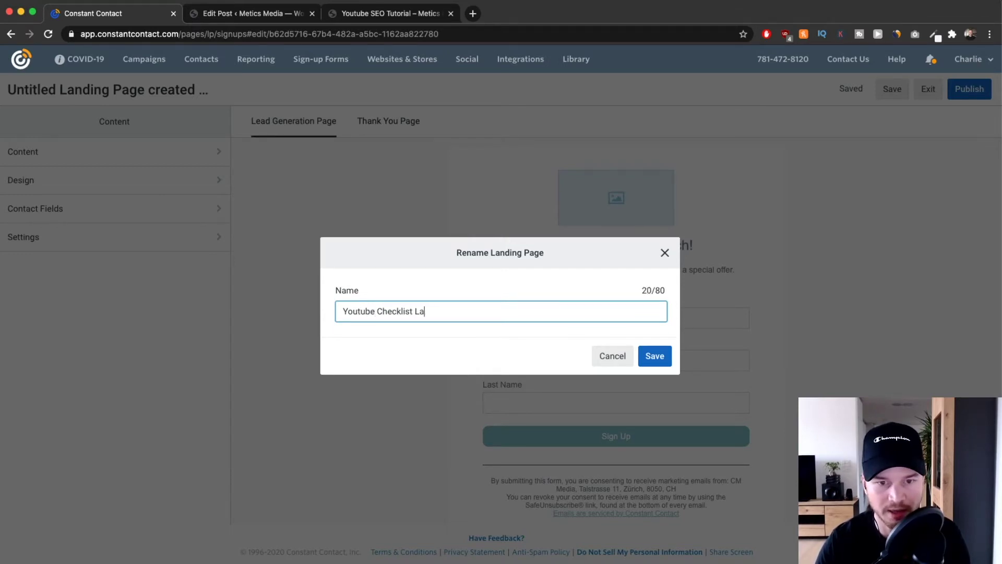
pyautogui.write('nding PAge')
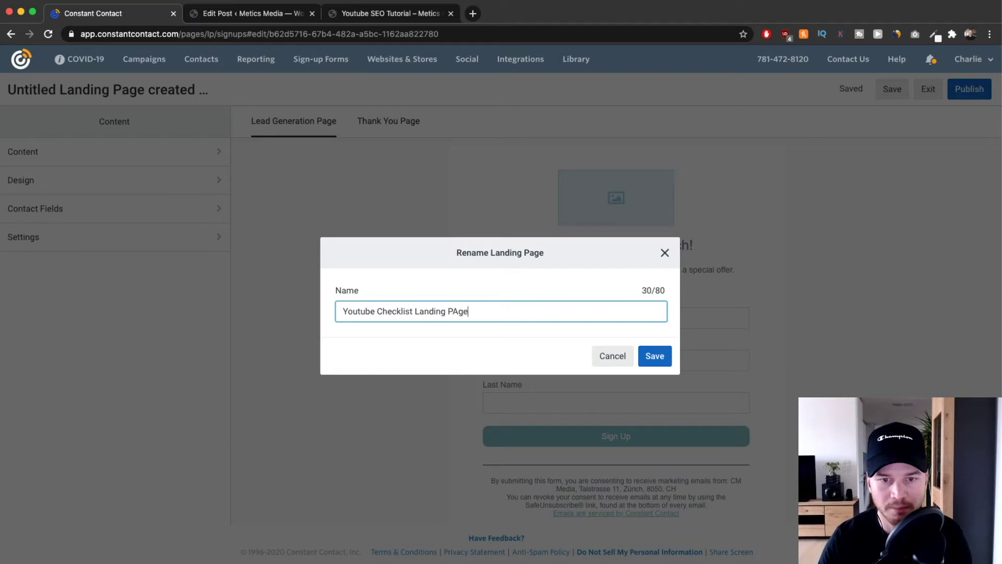
pyautogui.press('BackSpace')
pyautogui.press('BackSpace')
pyautogui.press('BackSpace')
pyautogui.write('age')
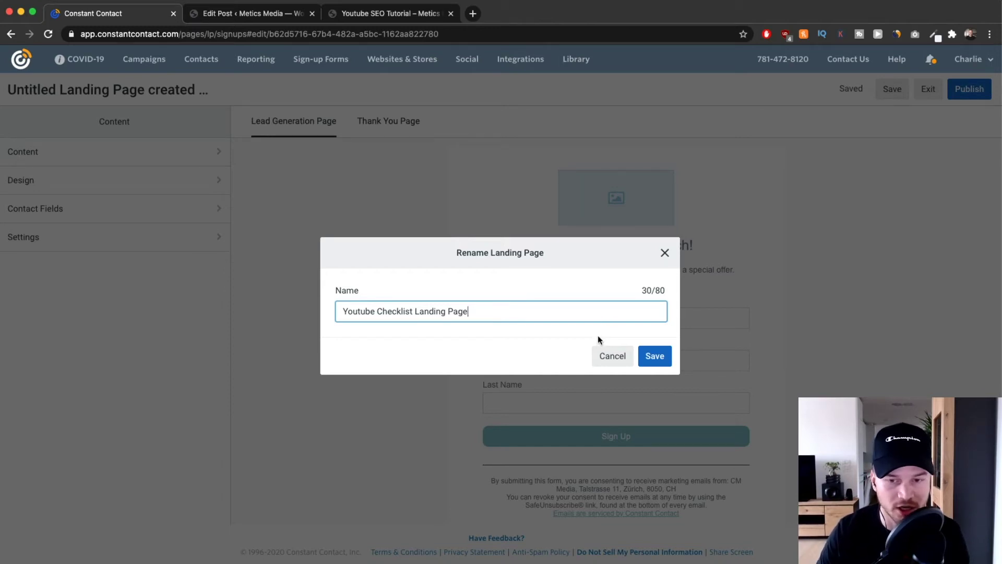
pyautogui.click(650, 357)
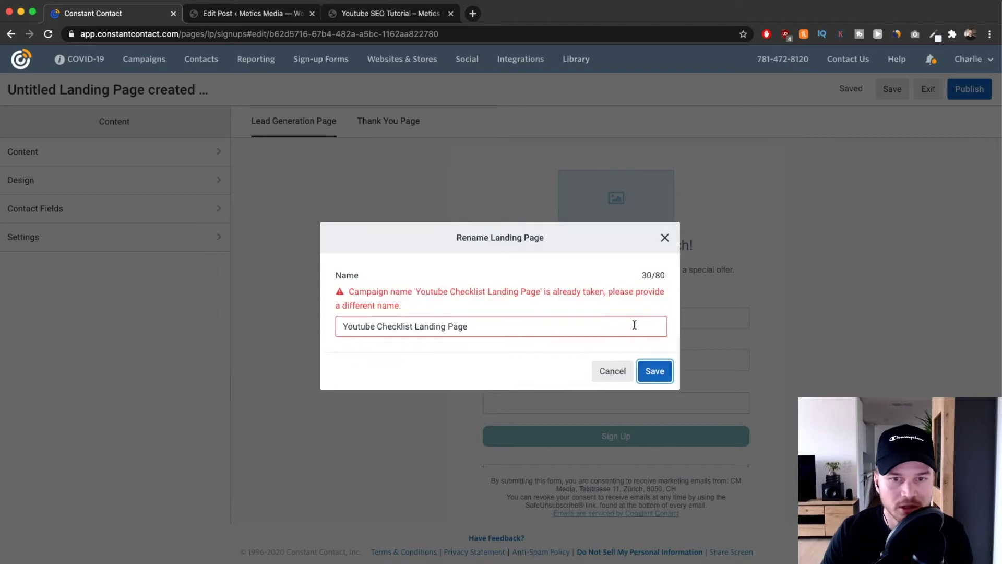
pyautogui.click(510, 329)
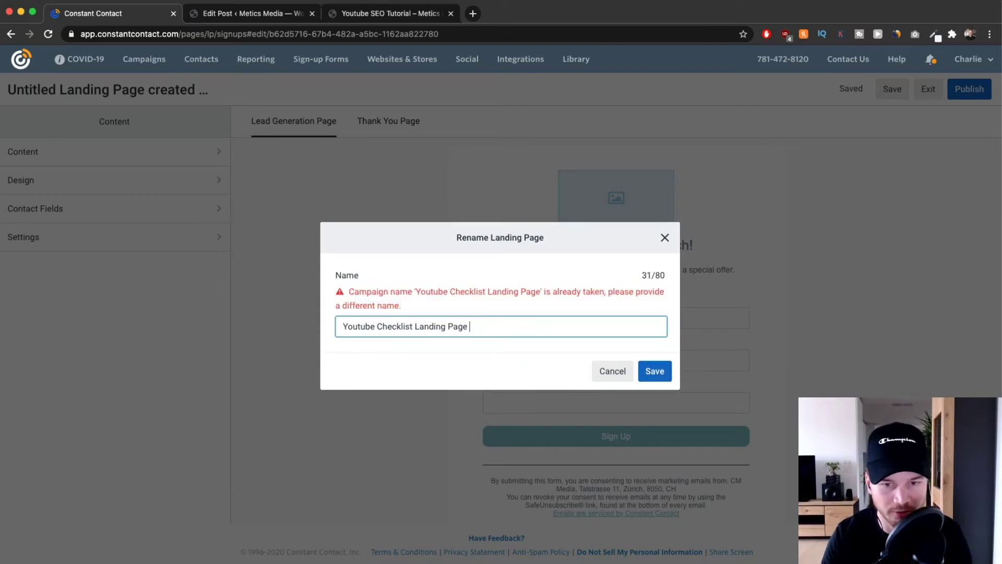
pyautogui.write('2')
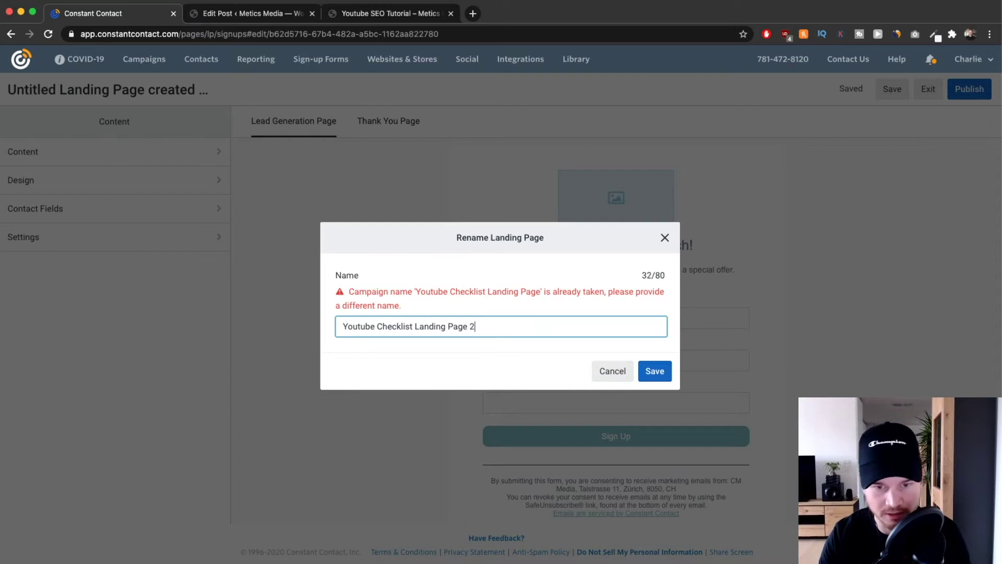
pyautogui.click(653, 368)
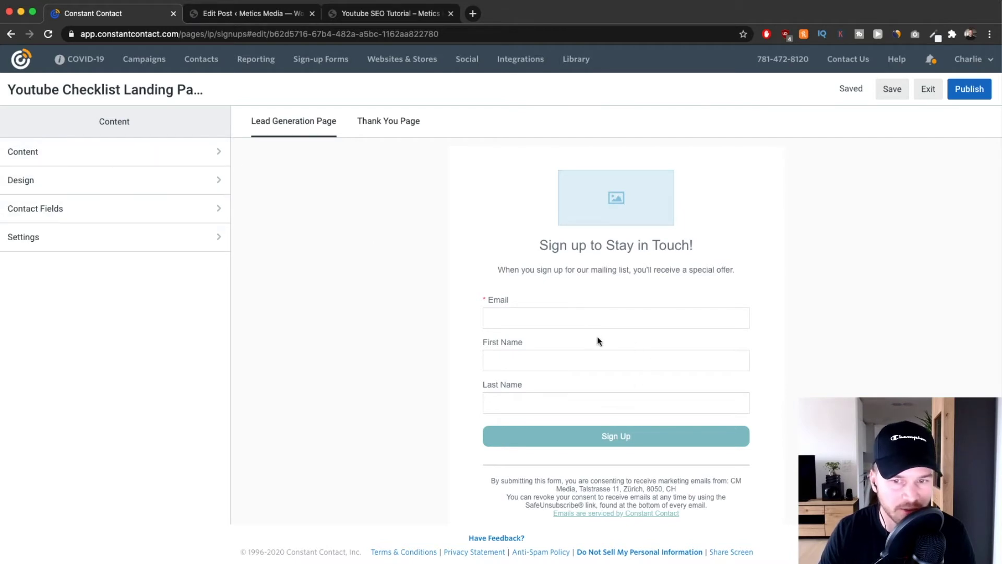
# Insert Cover.png from My Library as the landing page logo.
pyautogui.click(75, 152)
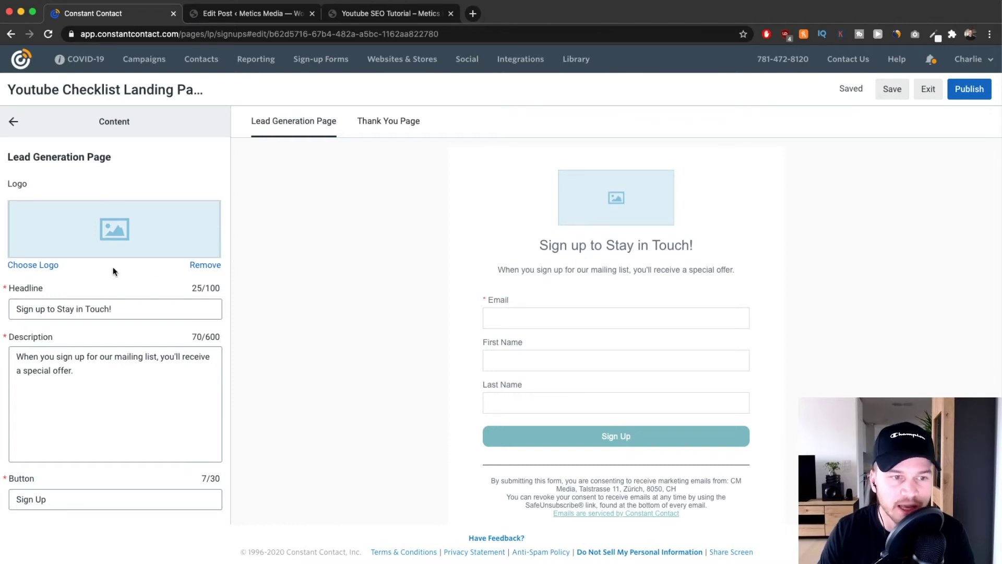
pyautogui.click(42, 266)
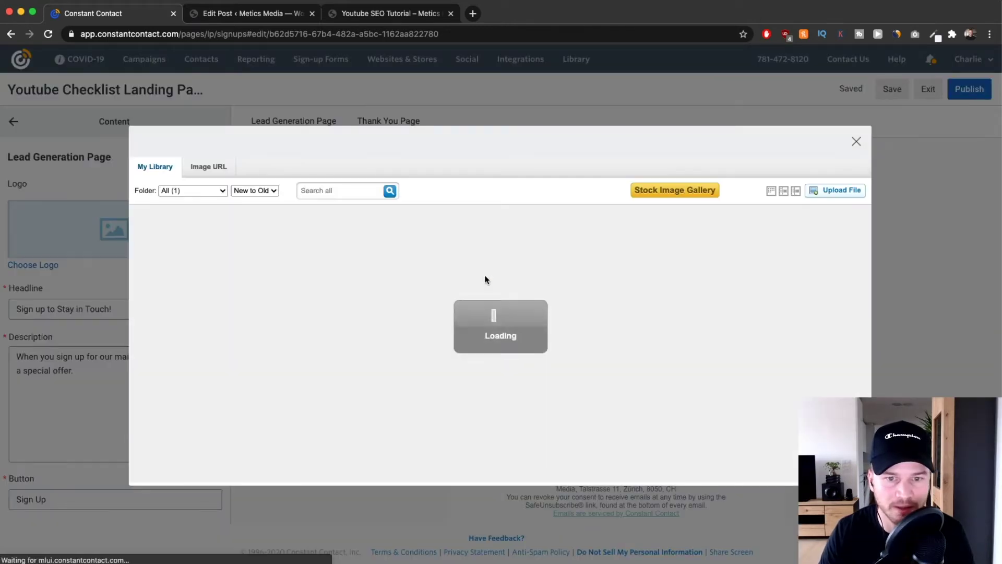
pyautogui.click(180, 258)
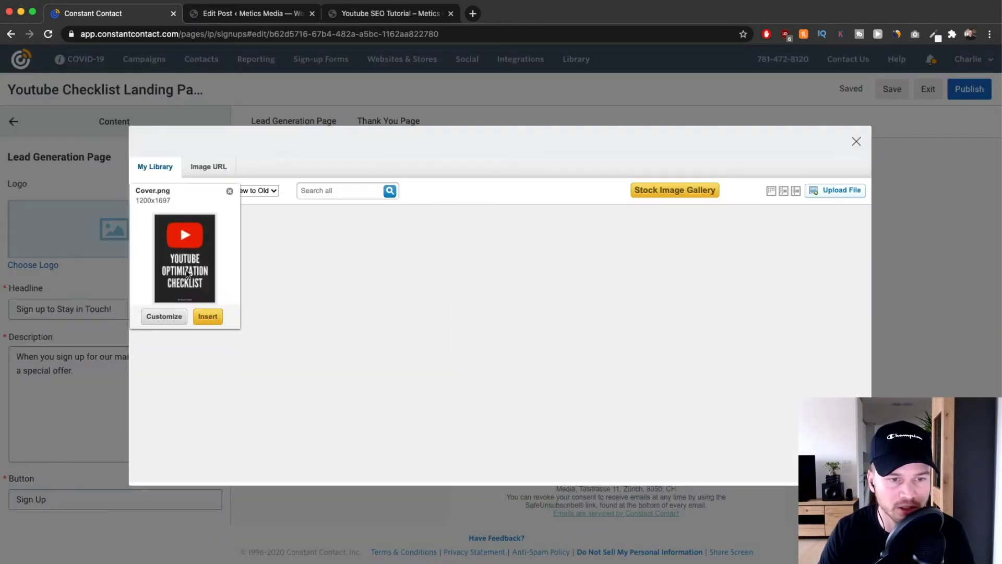
pyautogui.click(178, 315)
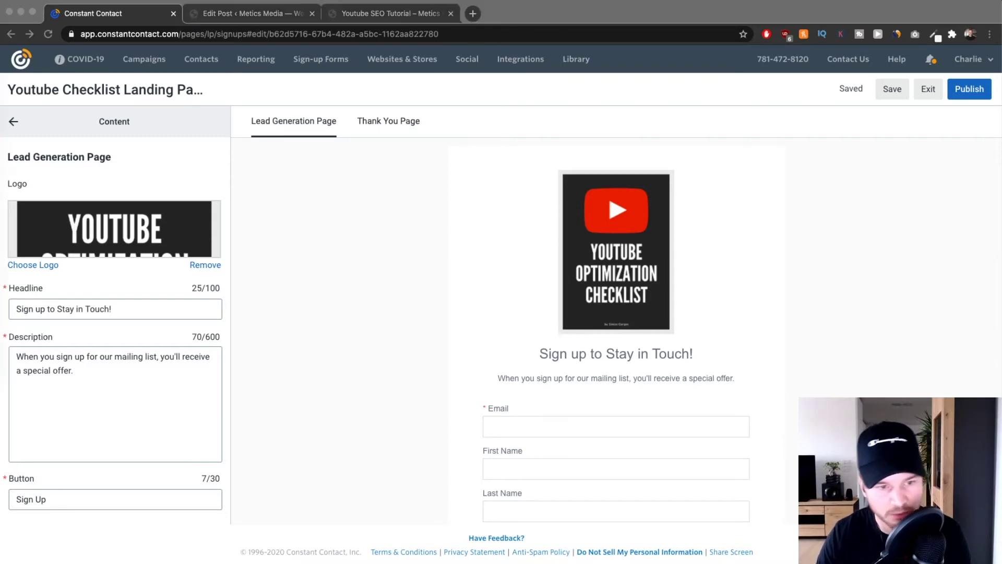
# Paste in the headline 'Get my Youtube SEO Checklist here!' and the email-access description.
pyautogui.click(115, 308)
pyautogui.press('super+a')
pyautogui.write('Get my Youtube SEO Checklist here!')
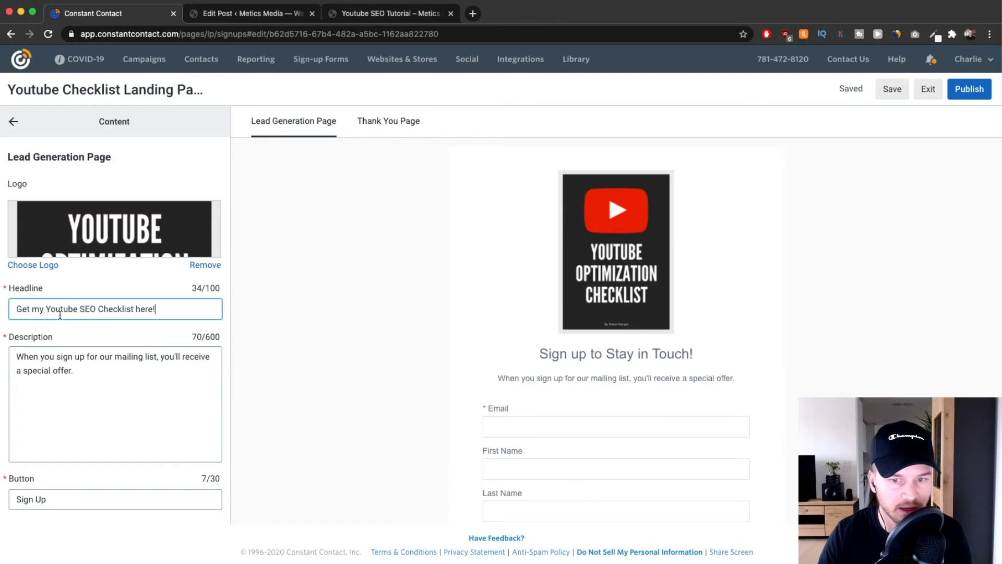
pyautogui.moveTo(511, 353); pyautogui.dragTo(742, 364)
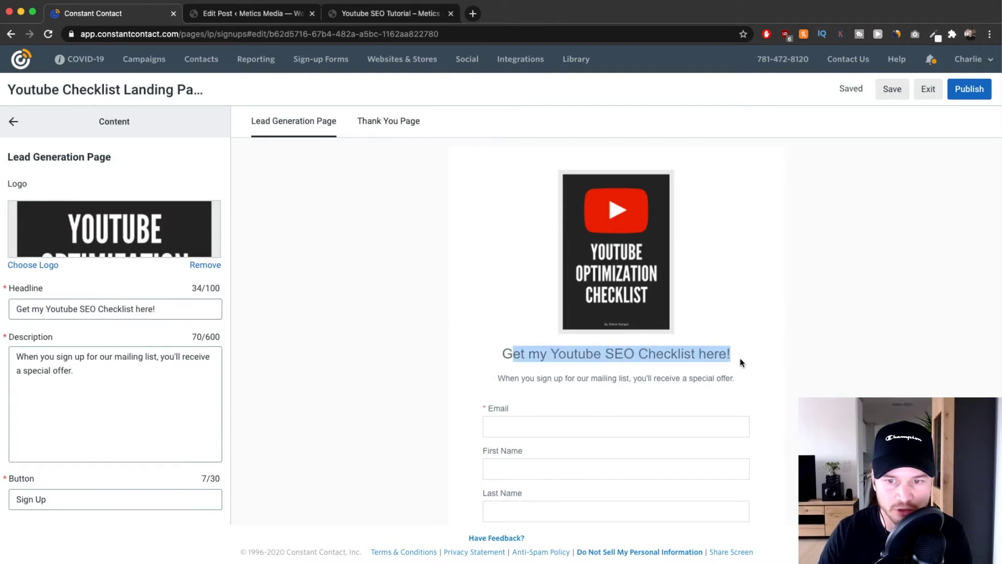
pyautogui.click(742, 362)
pyautogui.press('super+Tab')
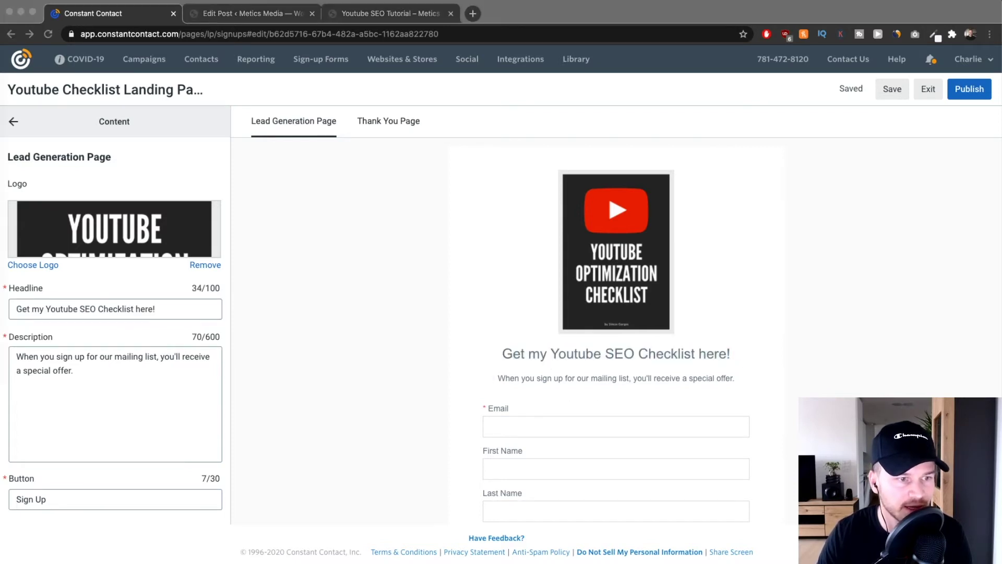
pyautogui.click(130, 387)
pyautogui.press('super+a')
pyautogui.write('Enter Your Email Address Below To Get Instant Access To This Checklist:')
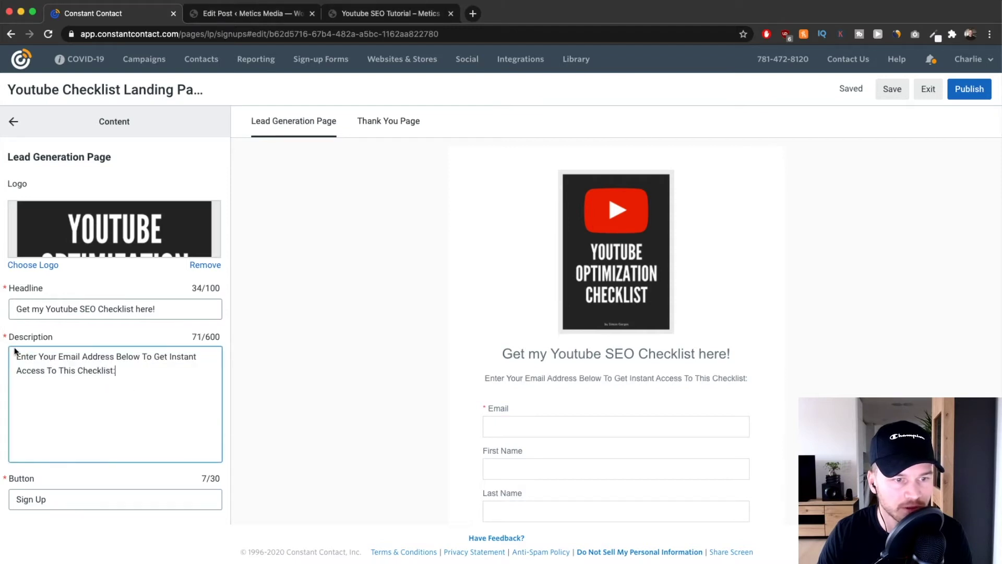
pyautogui.click(569, 381)
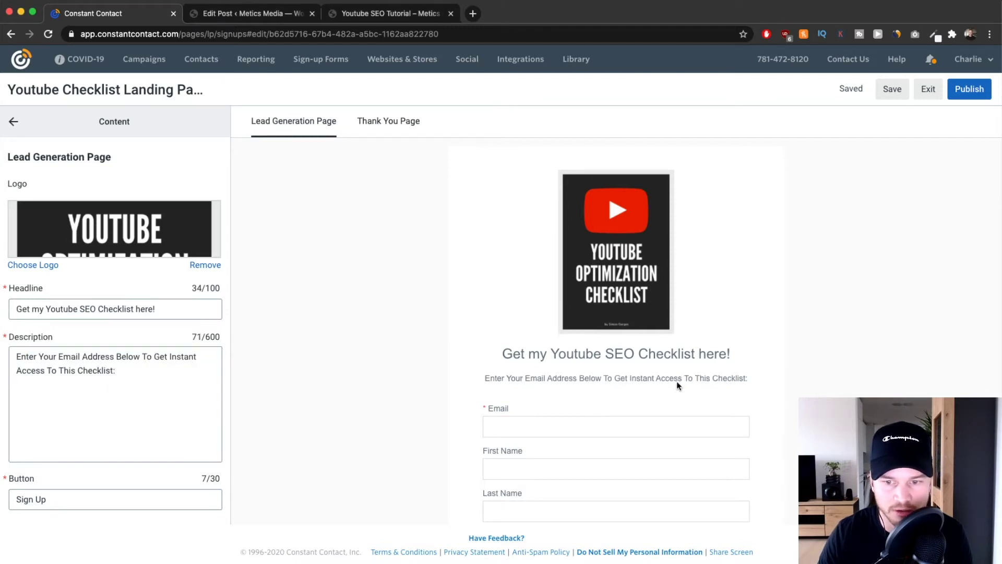
# Replace the button label 'Sign Up' with 'Download'.
pyautogui.scroll(-3, 677, 382)
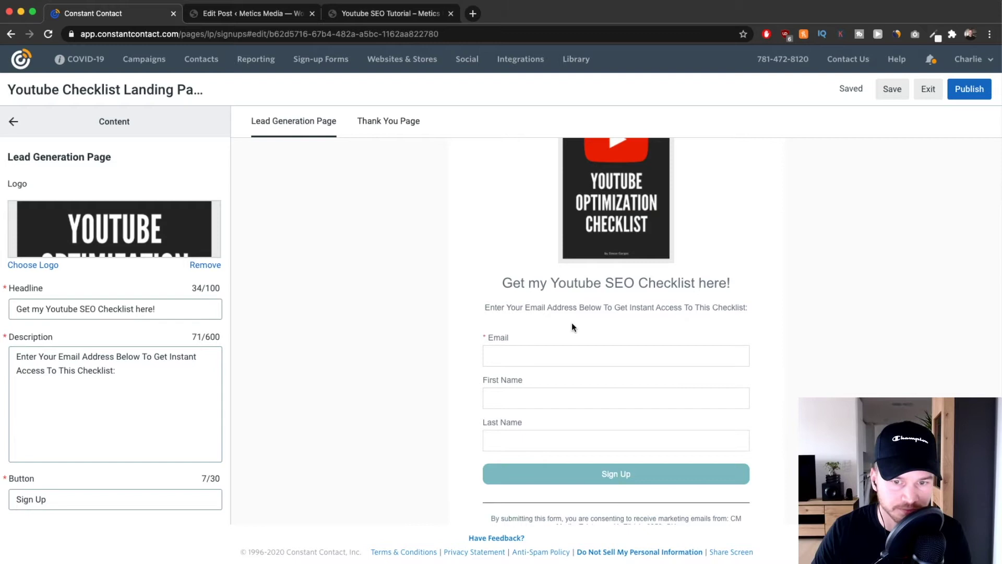
pyautogui.scroll(-2, 622, 382)
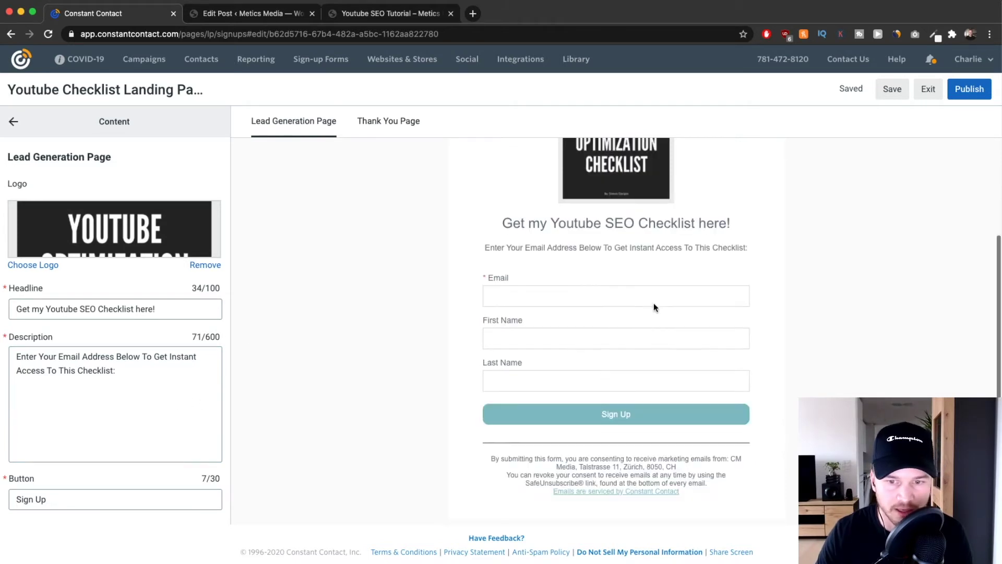
pyautogui.scroll(-1, 611, 334)
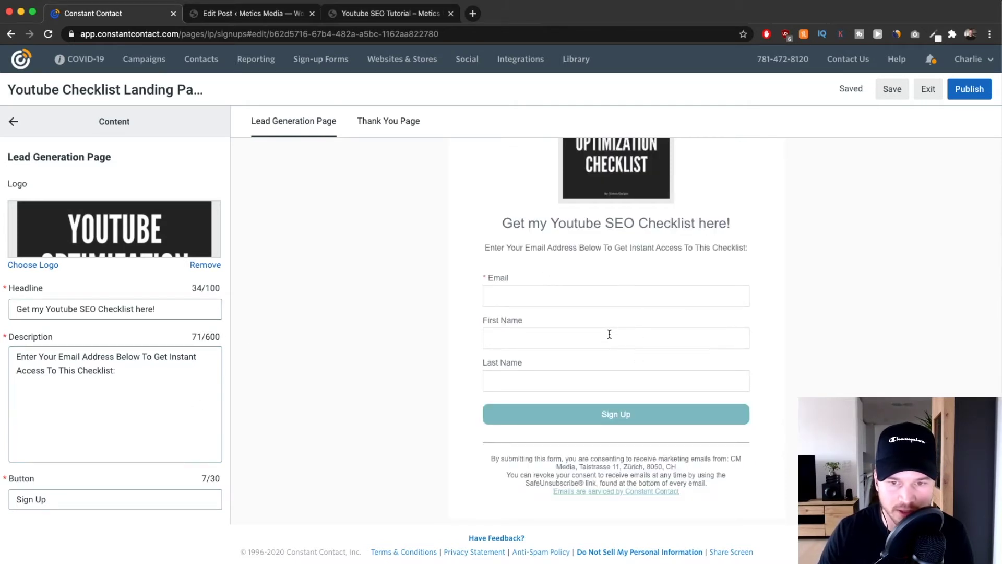
pyautogui.scroll(-5, 113, 386)
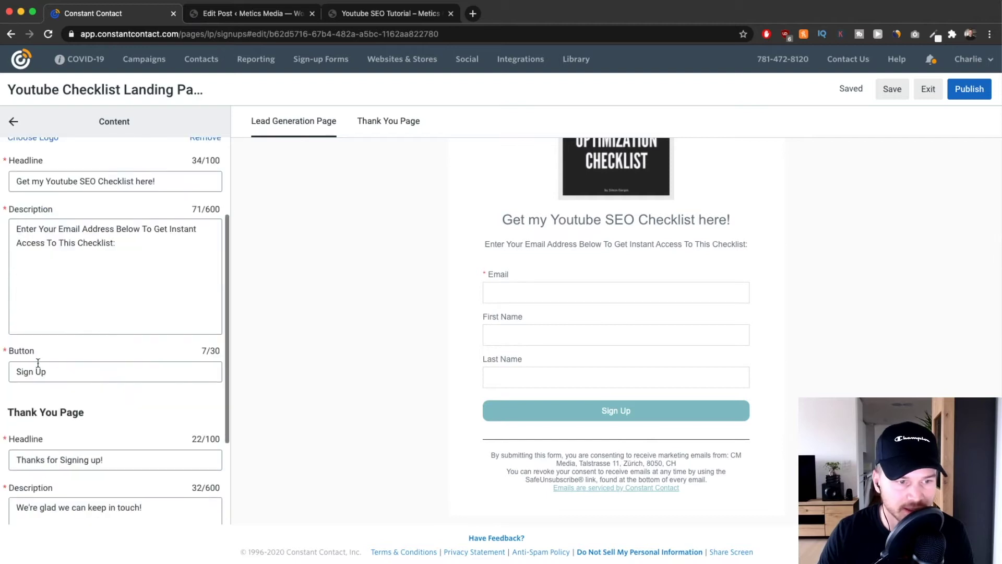
pyautogui.moveTo(14, 369); pyautogui.dragTo(78, 370)
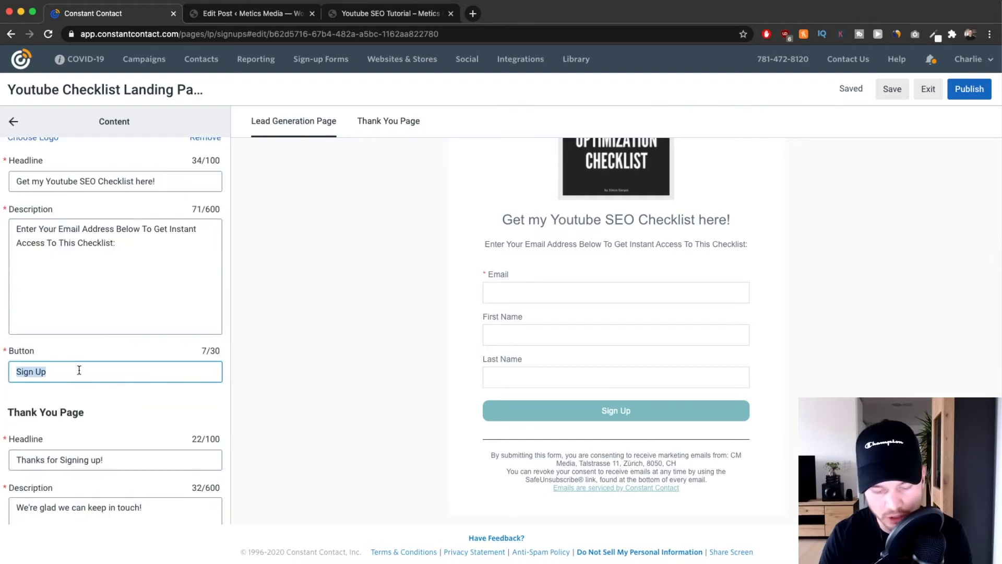
pyautogui.write('Dpown')
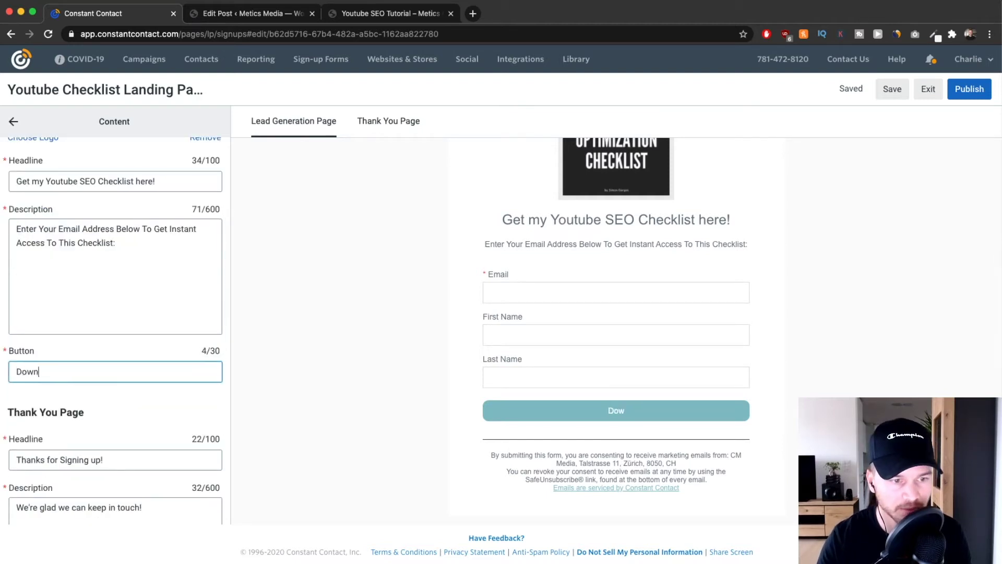
pyautogui.write('load')
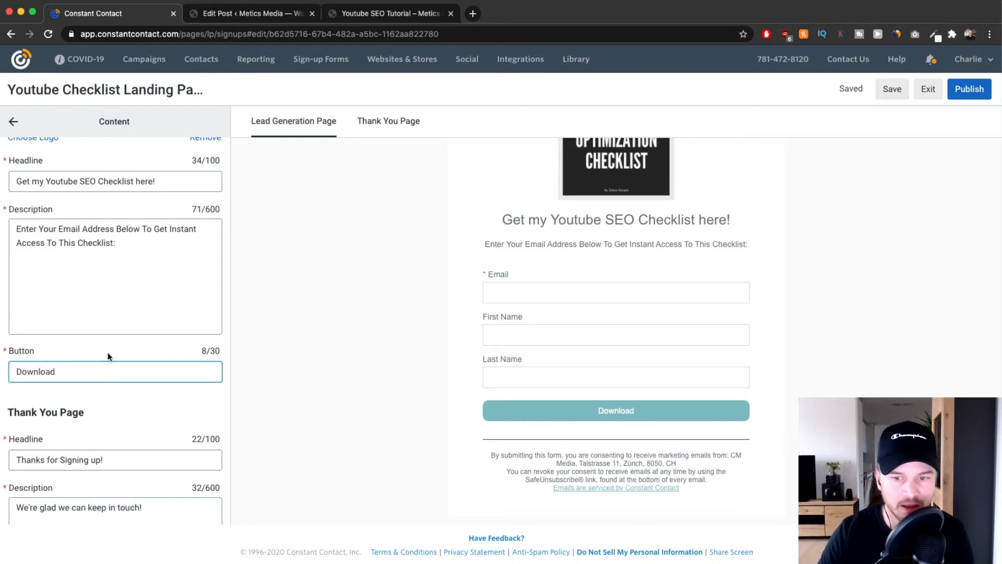
# Try selecting the Thank You Page heading text in the Content panel.
pyautogui.scroll(-2, 126, 389)
pyautogui.click(123, 397)
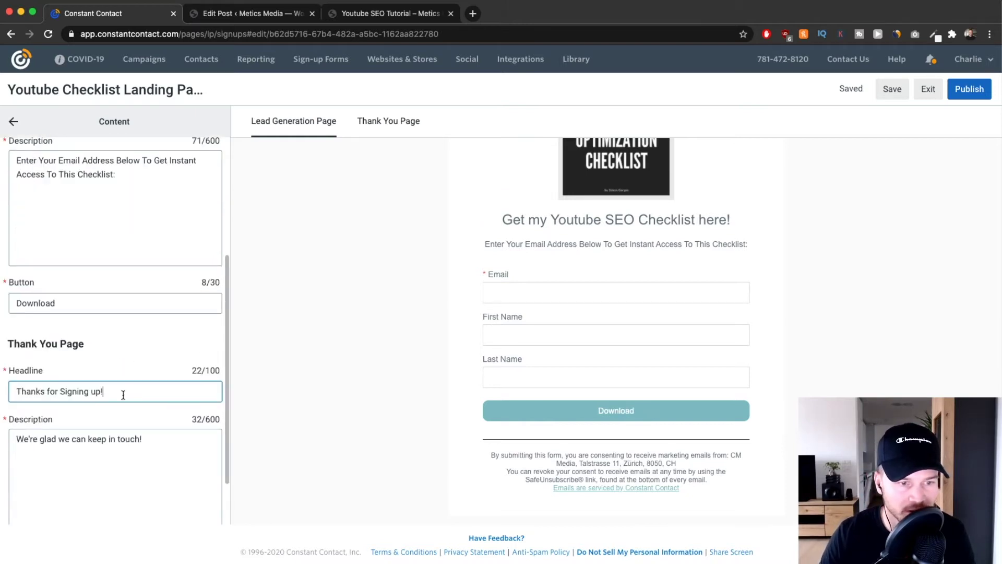
pyautogui.scroll(-1, 125, 389)
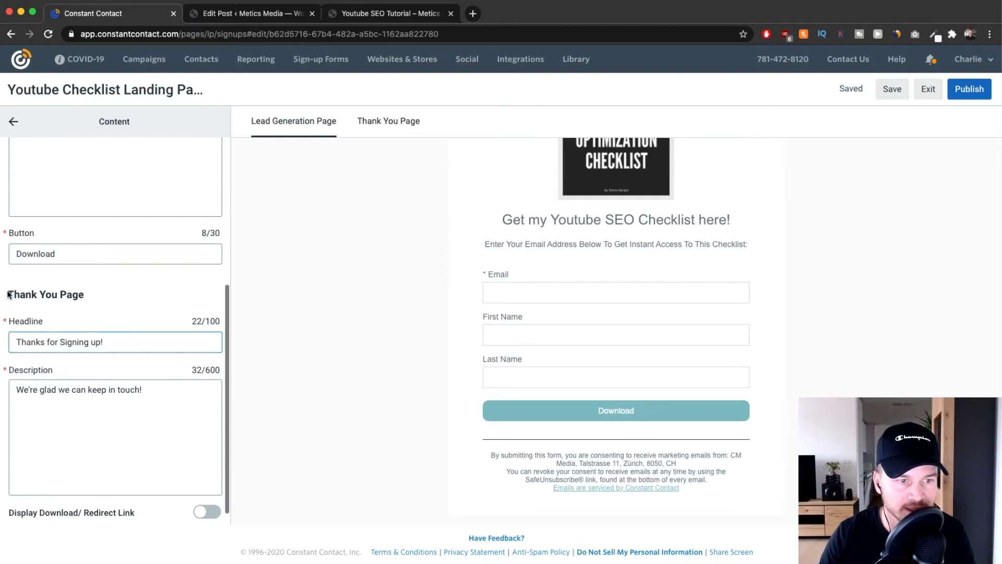
pyautogui.tripleClick(21, 300)
pyautogui.click(112, 295)
pyautogui.tripleClick(11, 298)
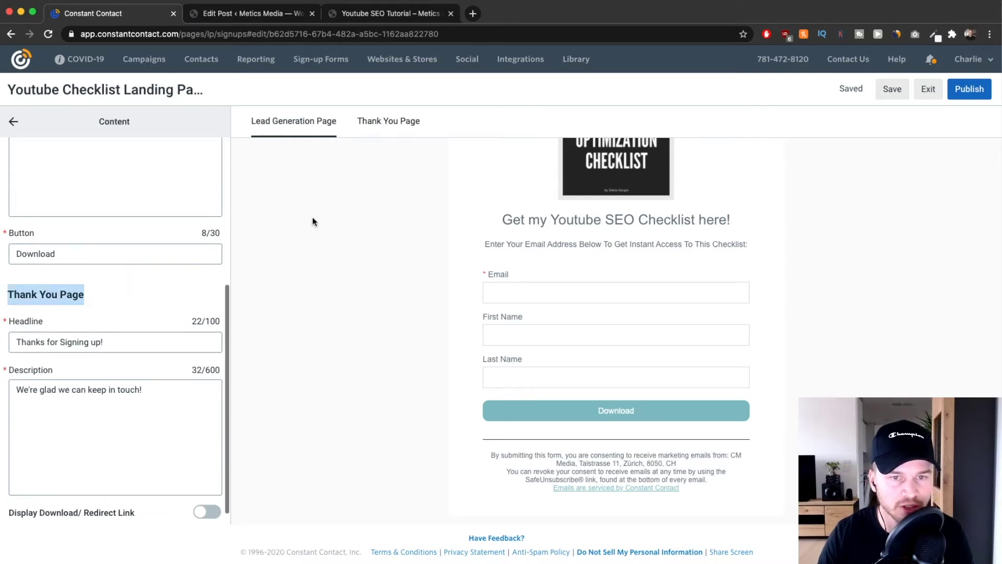
pyautogui.click(338, 233)
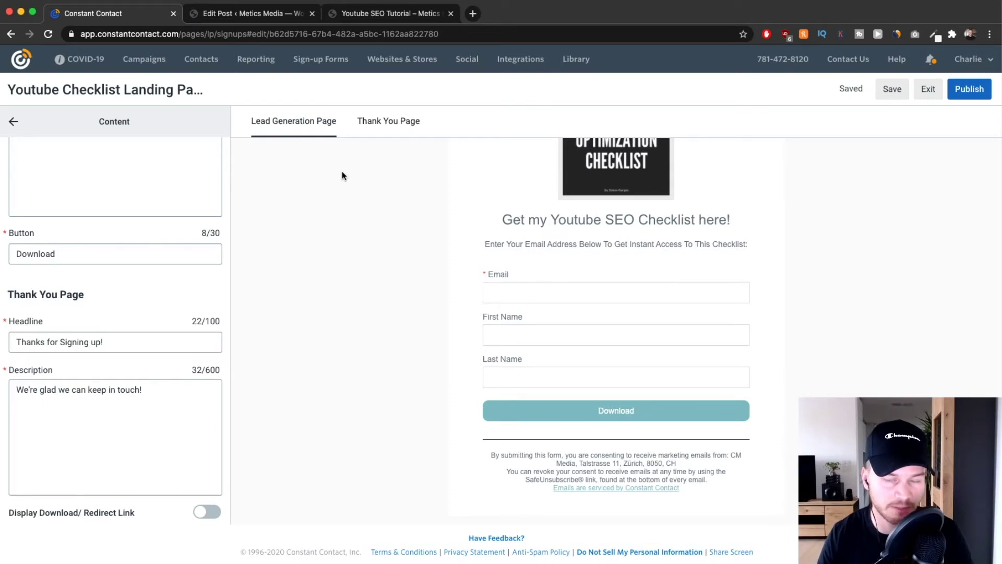
# Replace the thank-you headline with 'Thanks :) Check your Email Inbox!'.
pyautogui.click(370, 125)
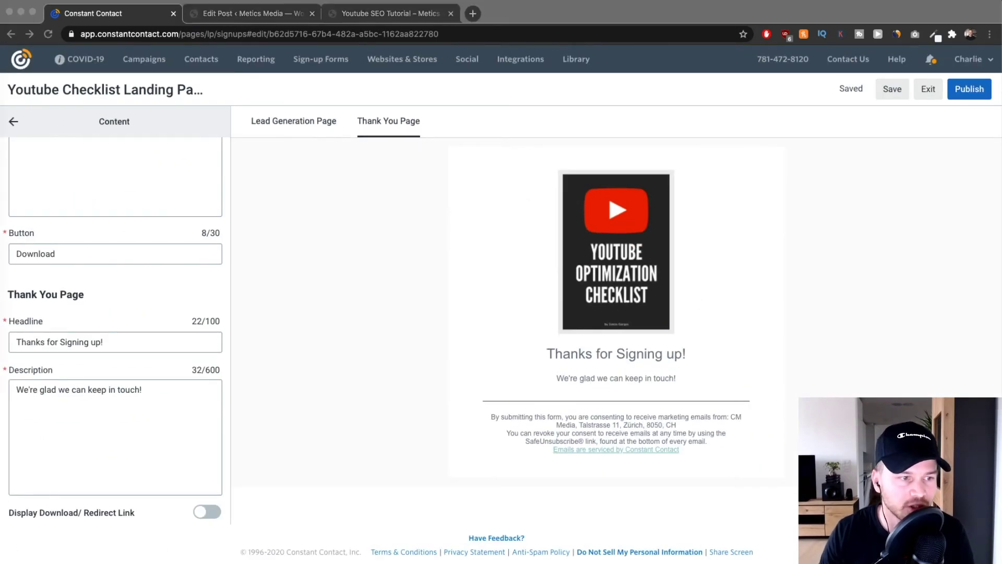
pyautogui.click(112, 340)
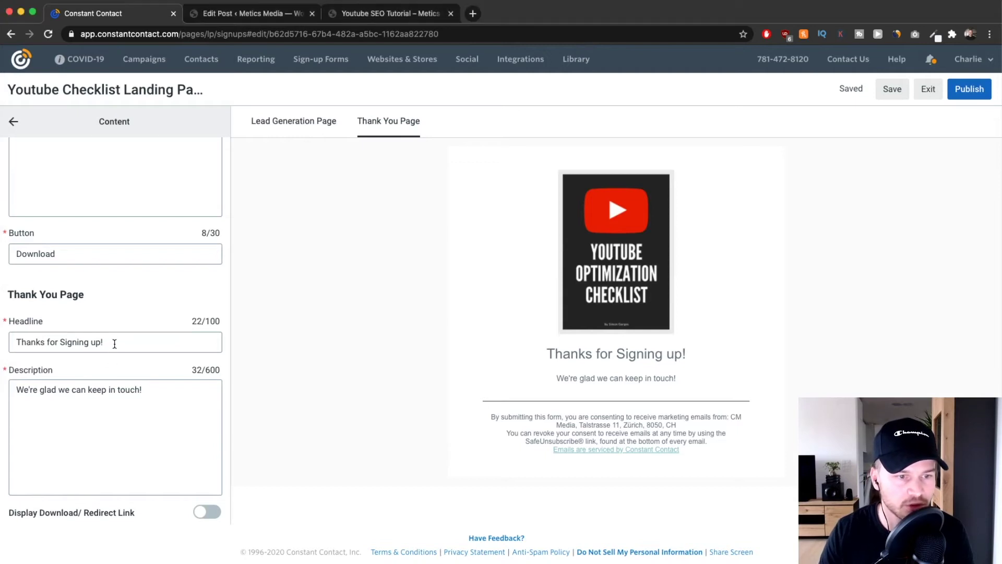
pyautogui.moveTo(112, 341); pyautogui.dragTo(16, 342)
pyautogui.write('Thanks :) Check your Email Inbox!')
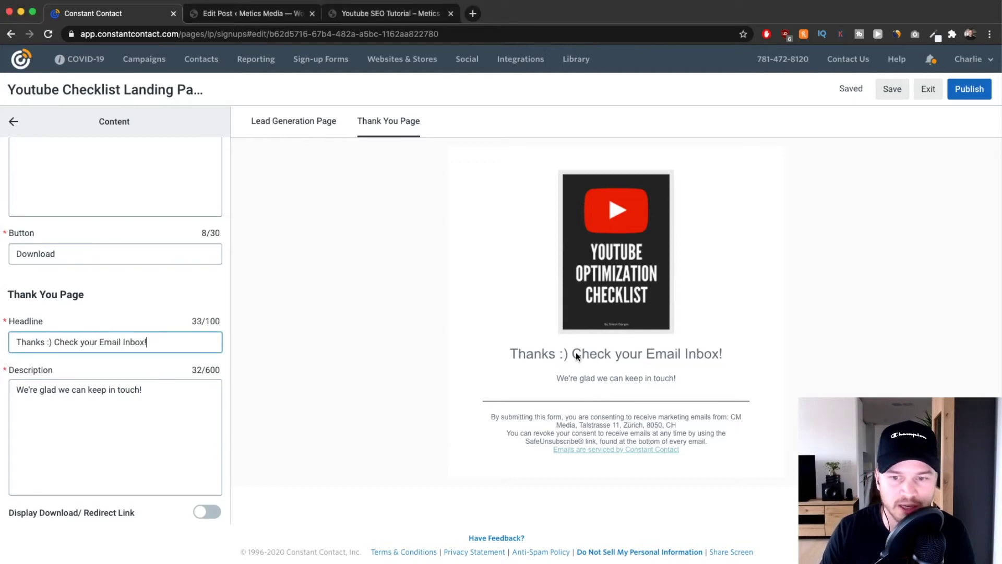
pyautogui.moveTo(610, 354); pyautogui.dragTo(712, 351)
pyautogui.click(712, 352)
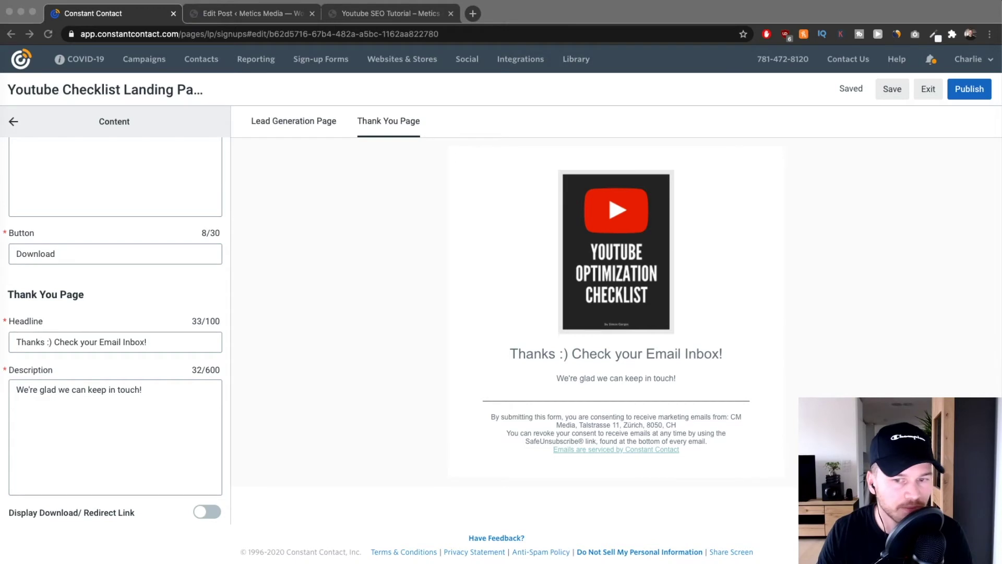
# Replace the thank-you description with 'Check your Email Inbox and download the Checklist now!'.
pyautogui.click(637, 380)
pyautogui.hotkey('ctrl', 'a')
pyautogui.write('Check your Email Inbox and download the Checklist now!')
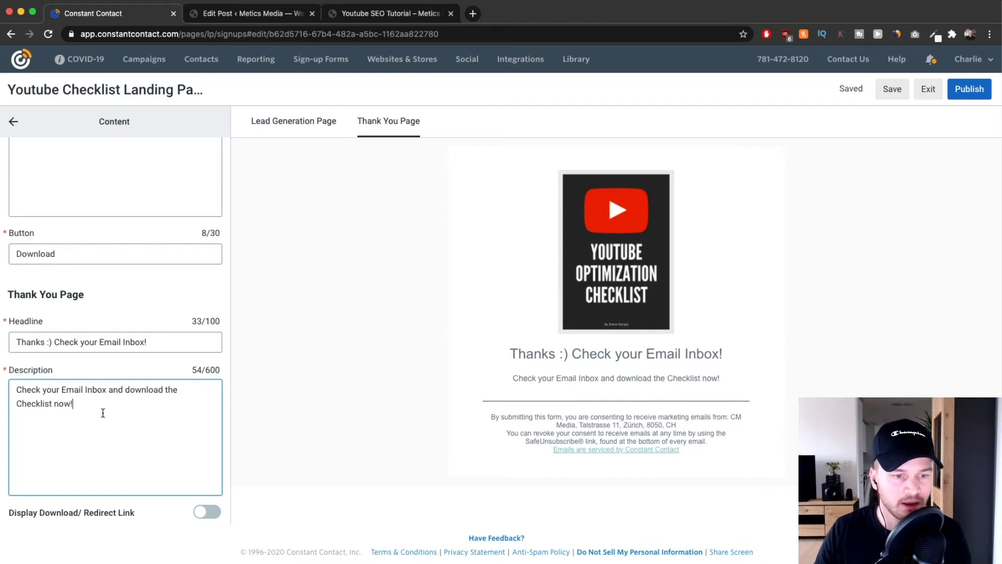
pyautogui.scroll(-1, 103, 413)
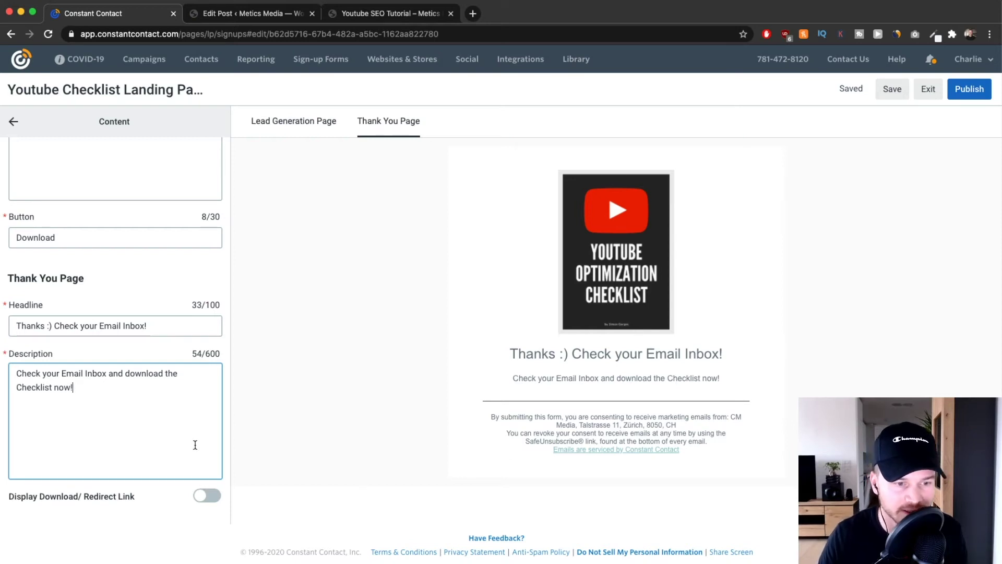
# Try the Download/Redirect Link with Redirect to a Page, then switch it back off.
pyautogui.click(205, 497)
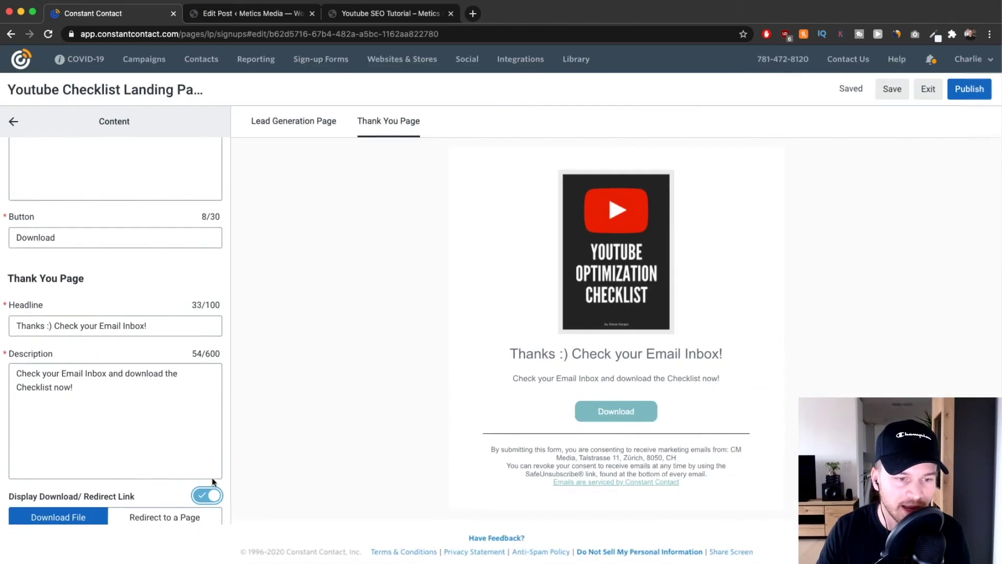
pyautogui.scroll(-3, 124, 454)
pyautogui.click(172, 415)
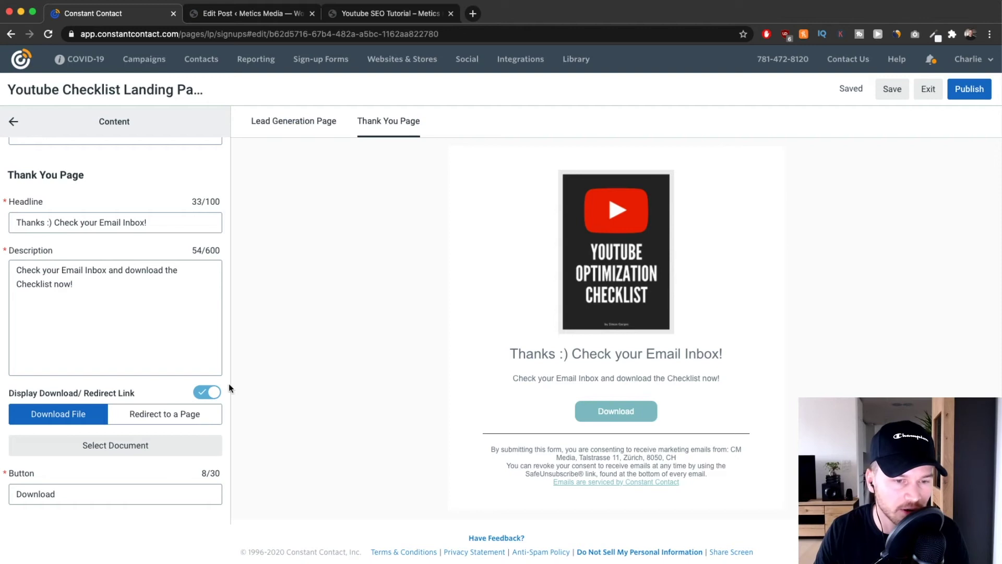
pyautogui.click(210, 398)
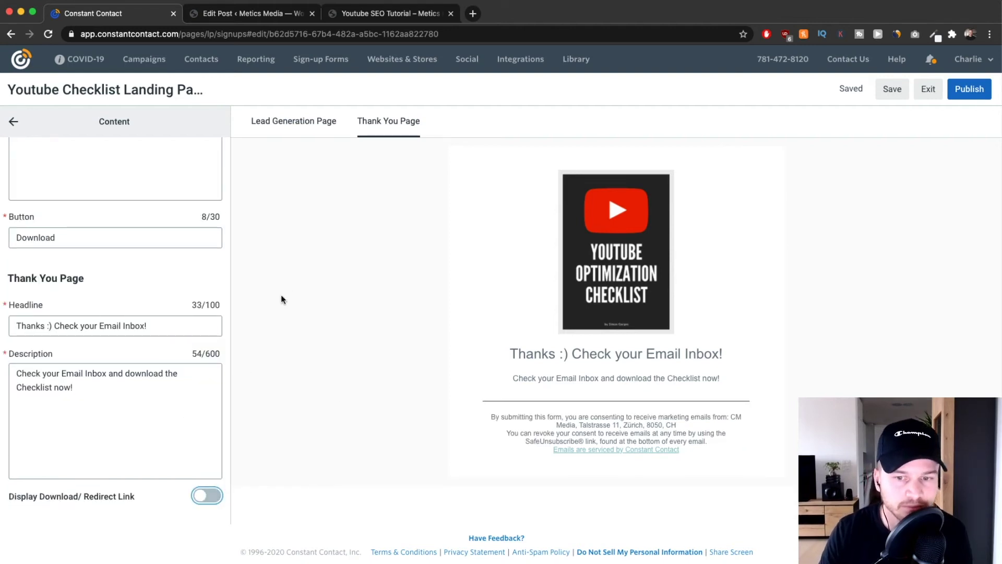
pyautogui.click(13, 123)
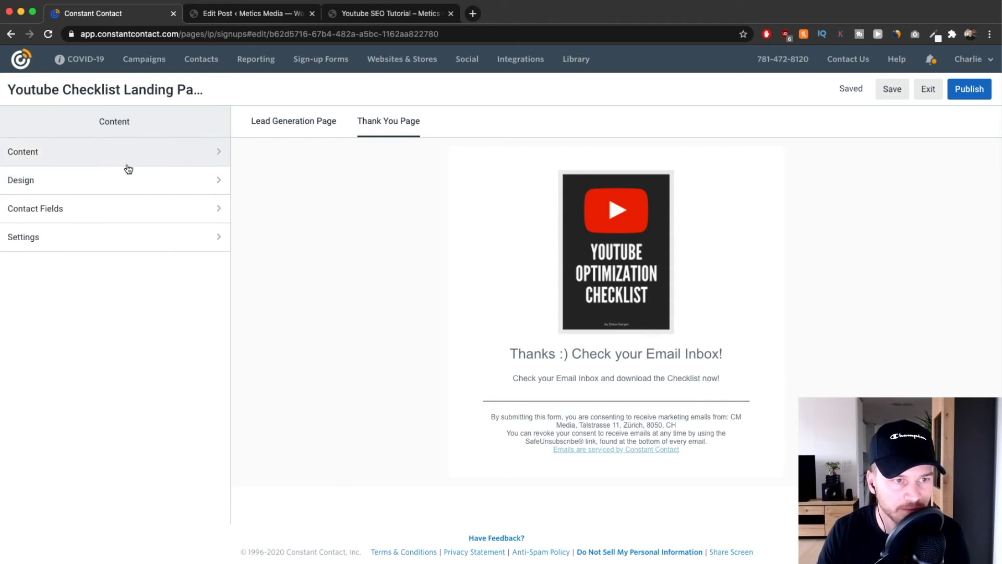
# Set the Buttons accent colour to bright green after trying a darker green.
pyautogui.click(110, 189)
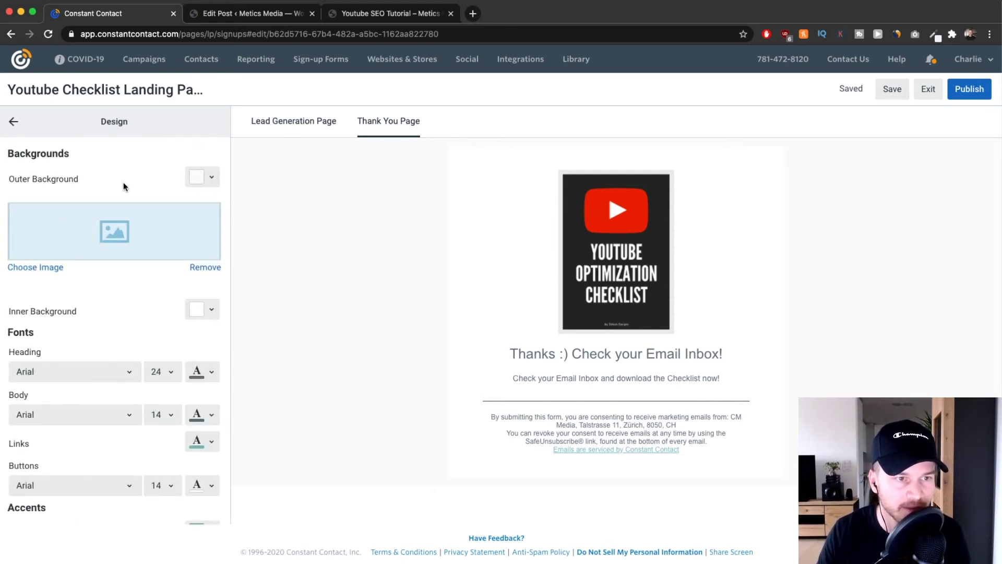
pyautogui.scroll(-2, 134, 238)
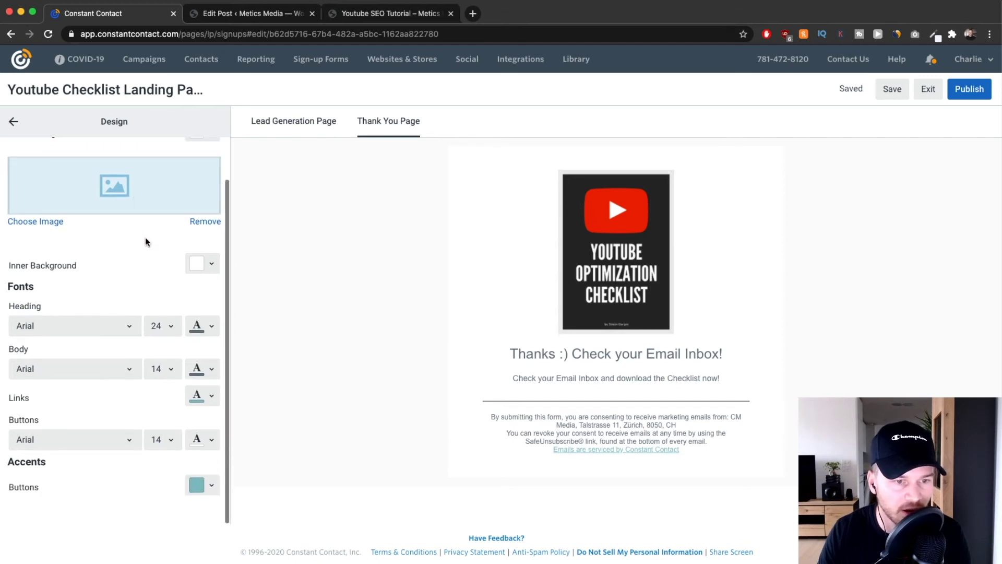
pyautogui.click(318, 130)
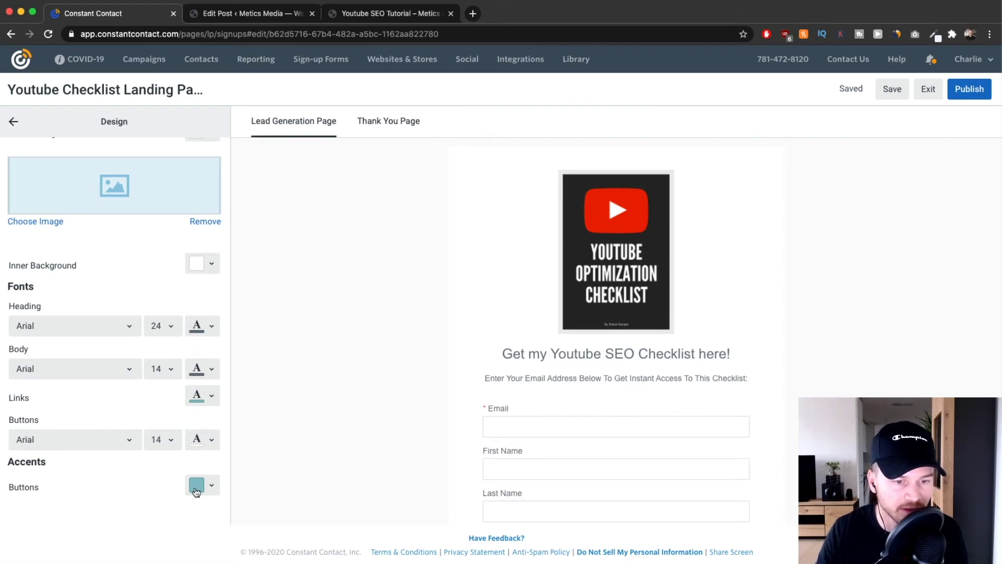
pyautogui.scroll(-3, 541, 452)
pyautogui.click(213, 487)
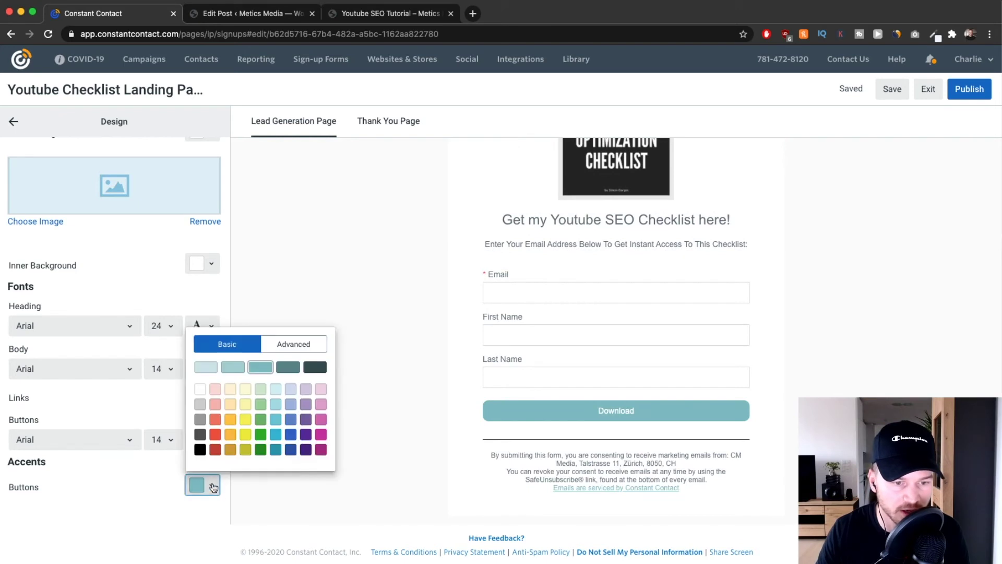
pyautogui.click(261, 420)
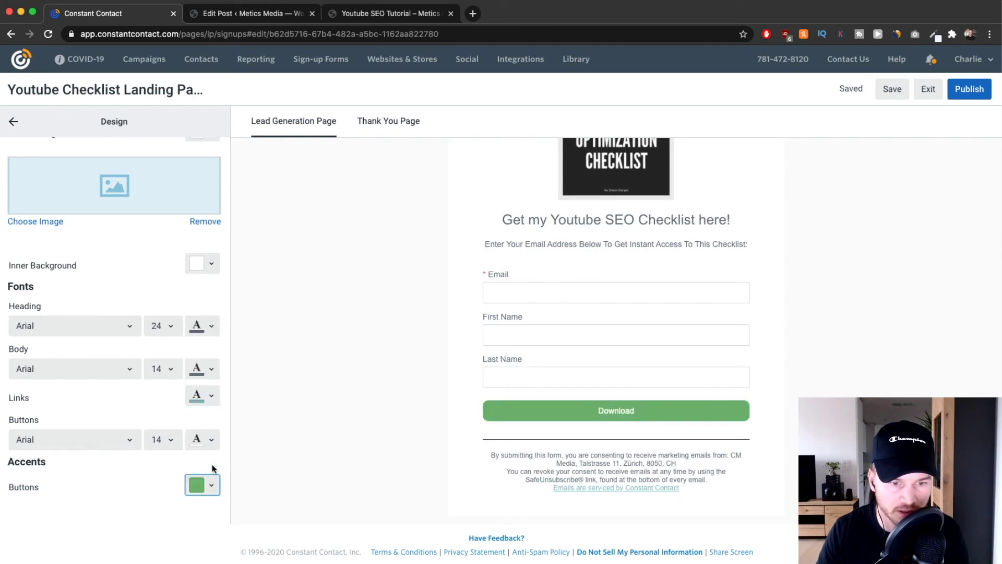
pyautogui.click(211, 483)
pyautogui.click(293, 366)
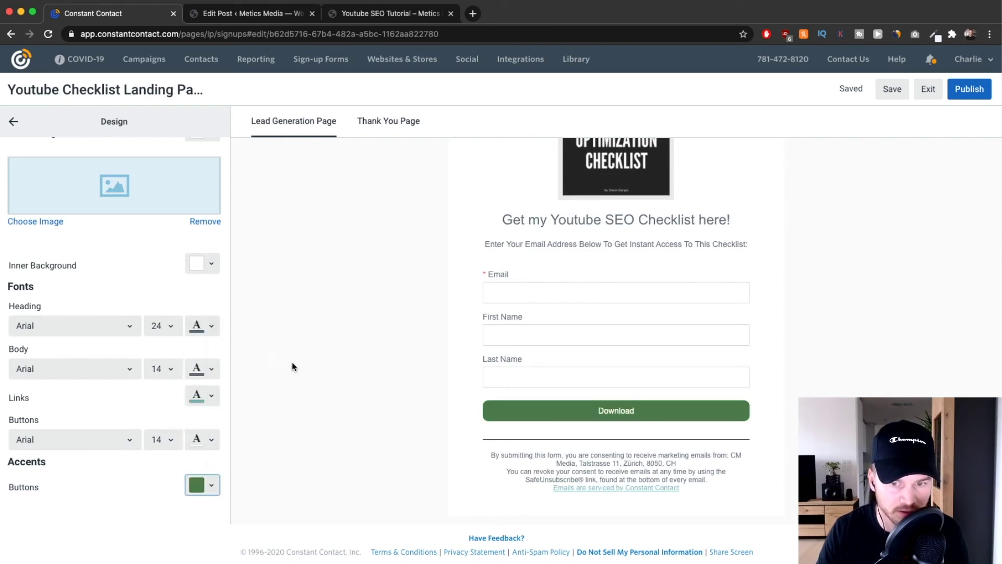
pyautogui.click(206, 484)
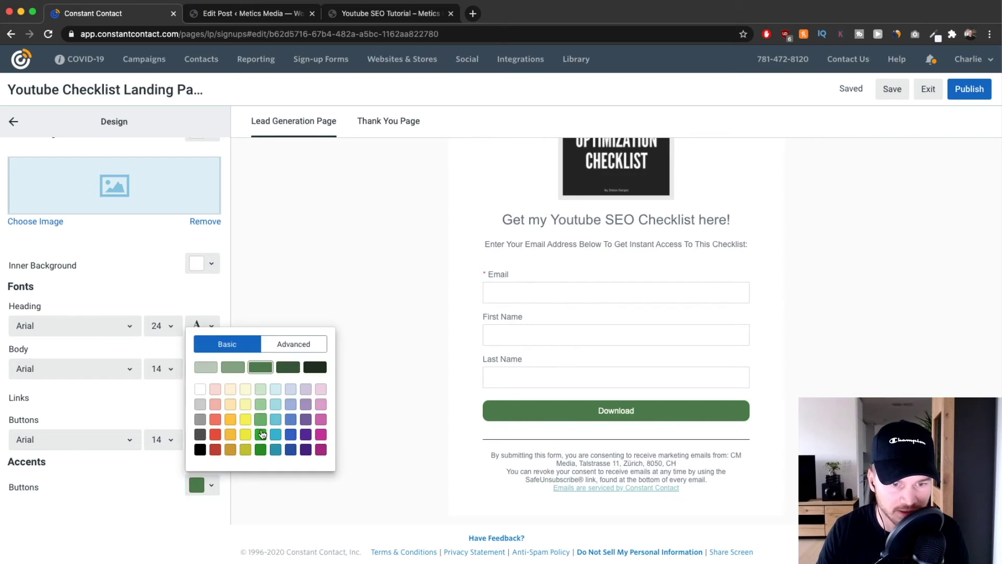
pyautogui.click(261, 434)
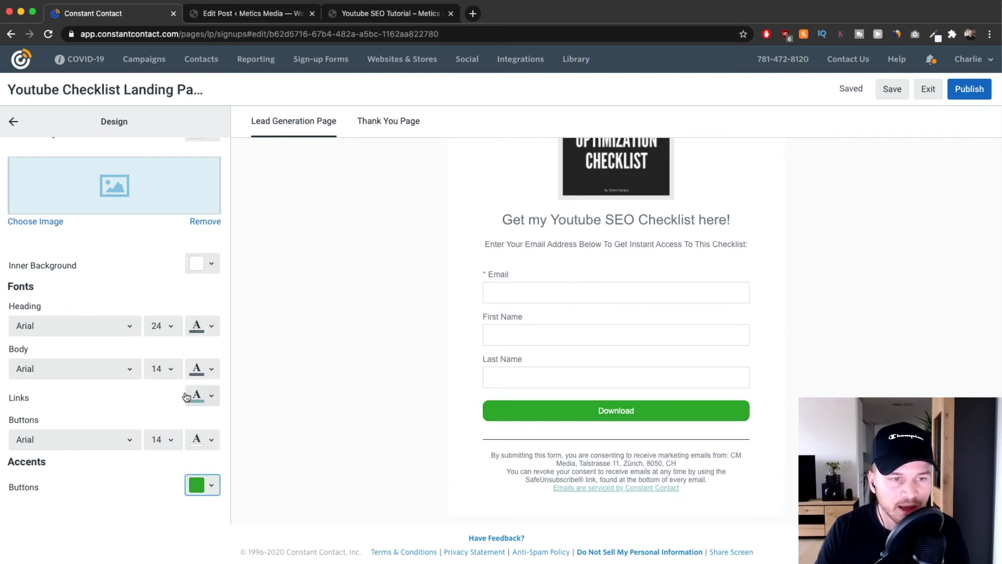
pyautogui.click(22, 124)
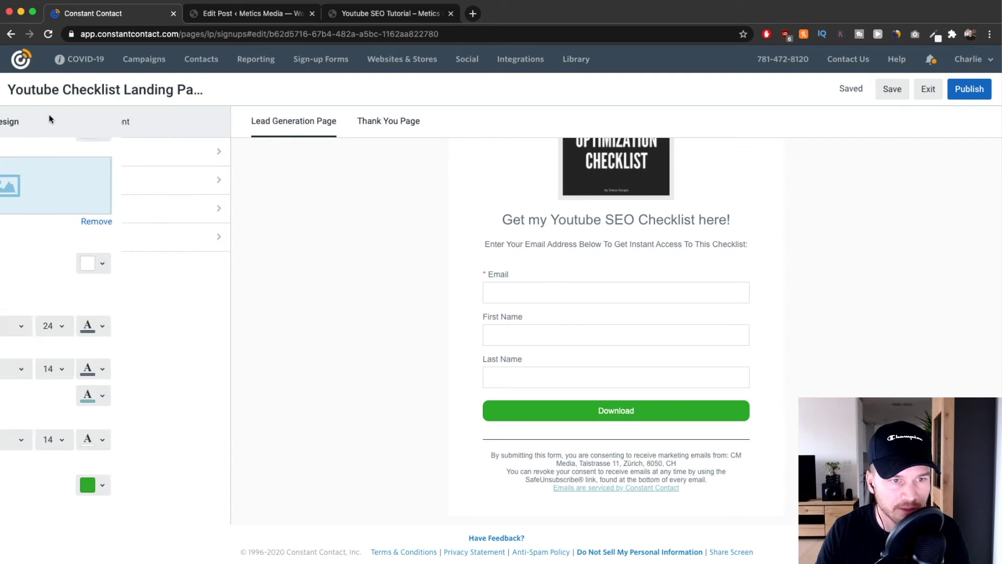
# Uncheck Last Name in Contact Fields, keeping First Name optional.
pyautogui.click(94, 219)
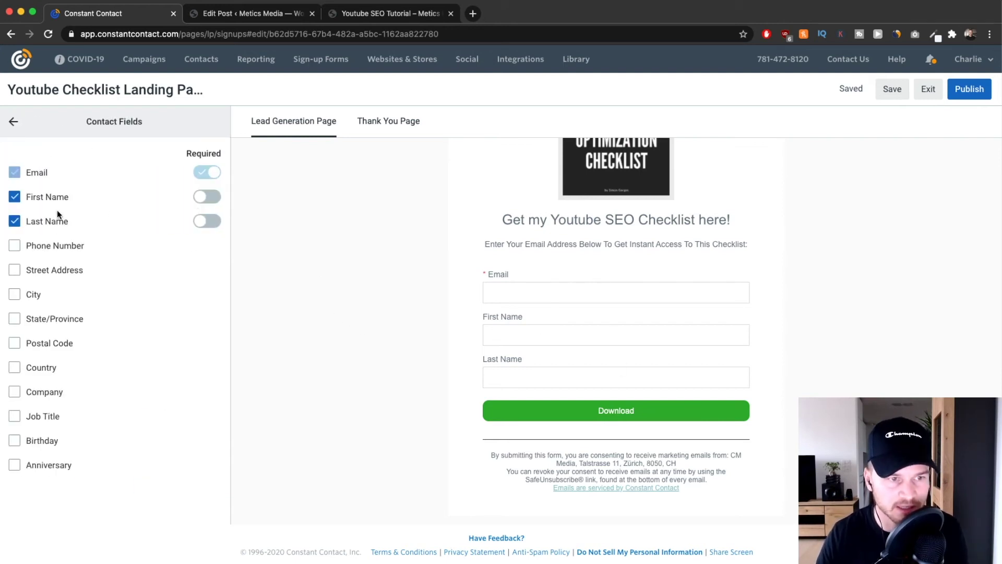
pyautogui.click(24, 224)
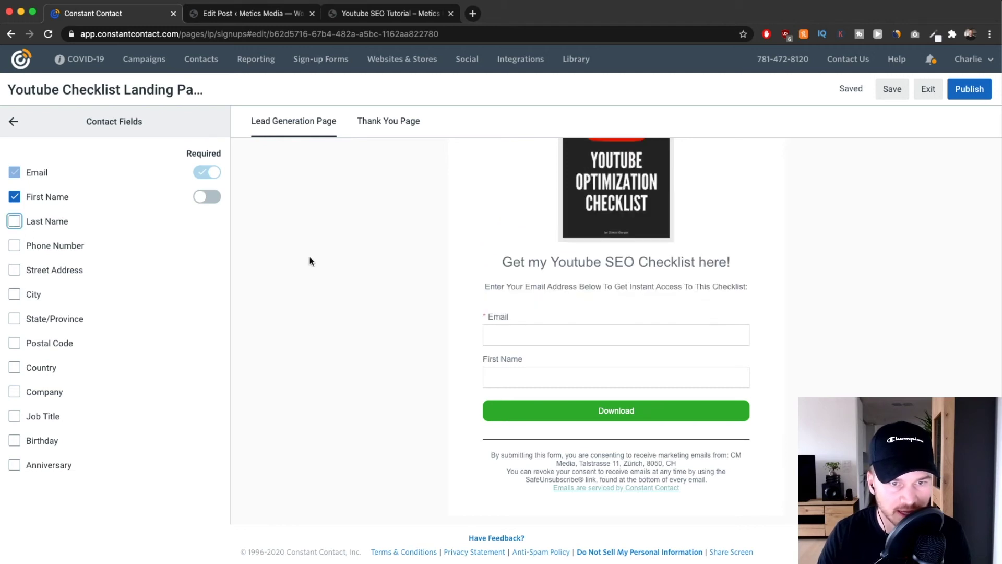
pyautogui.click(545, 380)
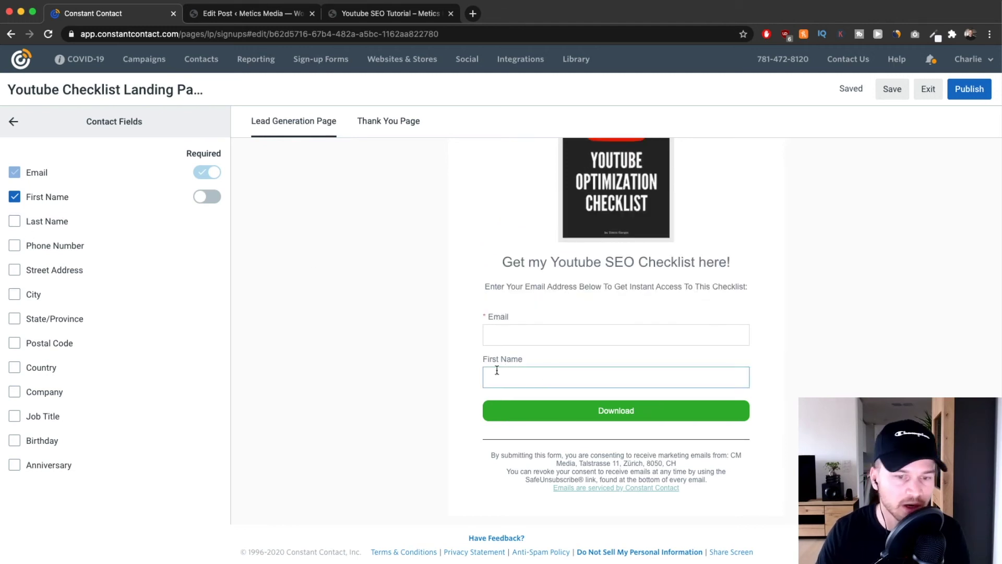
pyautogui.scroll(5, 550, 373)
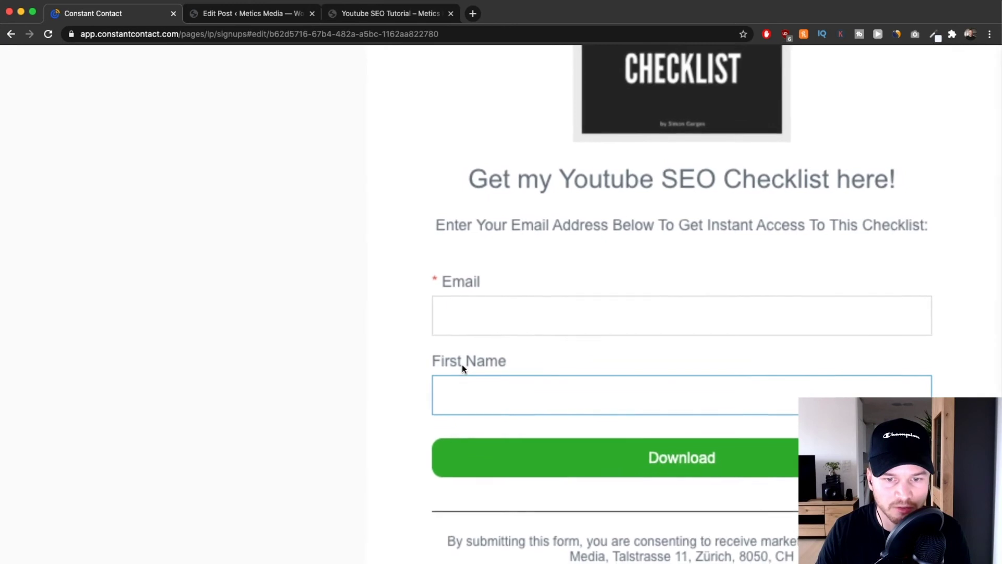
pyautogui.scroll(-5, 459, 367)
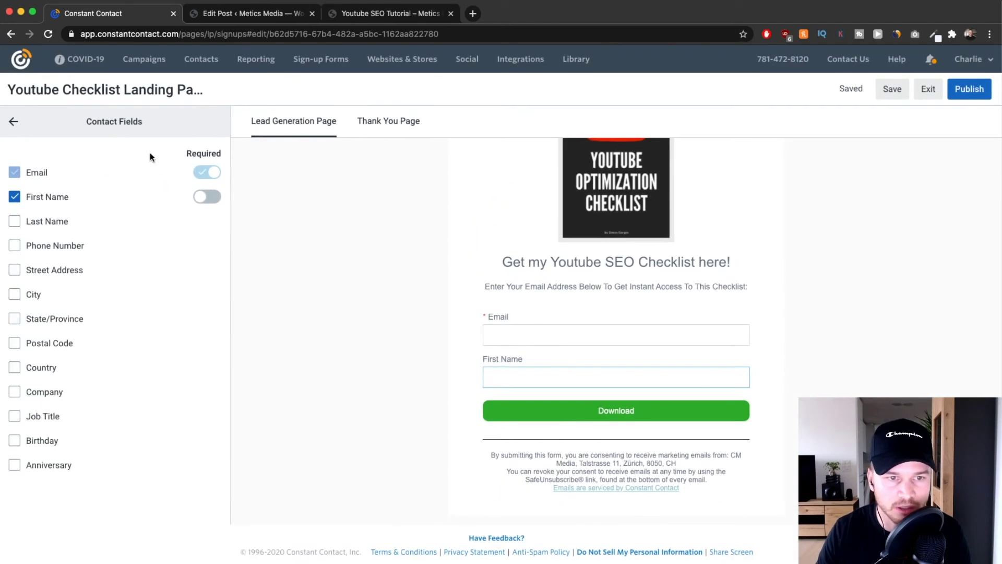
pyautogui.click(209, 198)
pyautogui.click(209, 198)
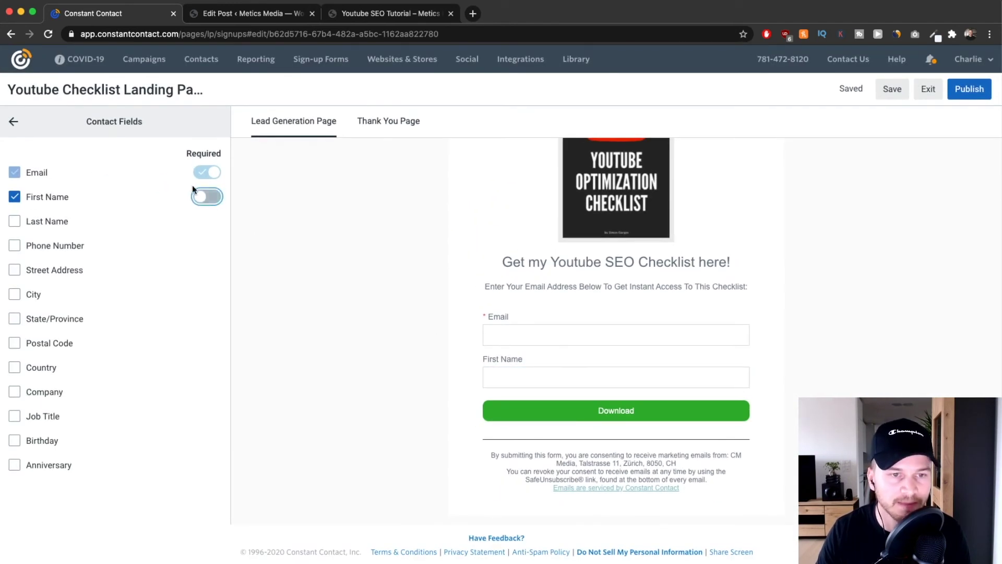
pyautogui.click(297, 261)
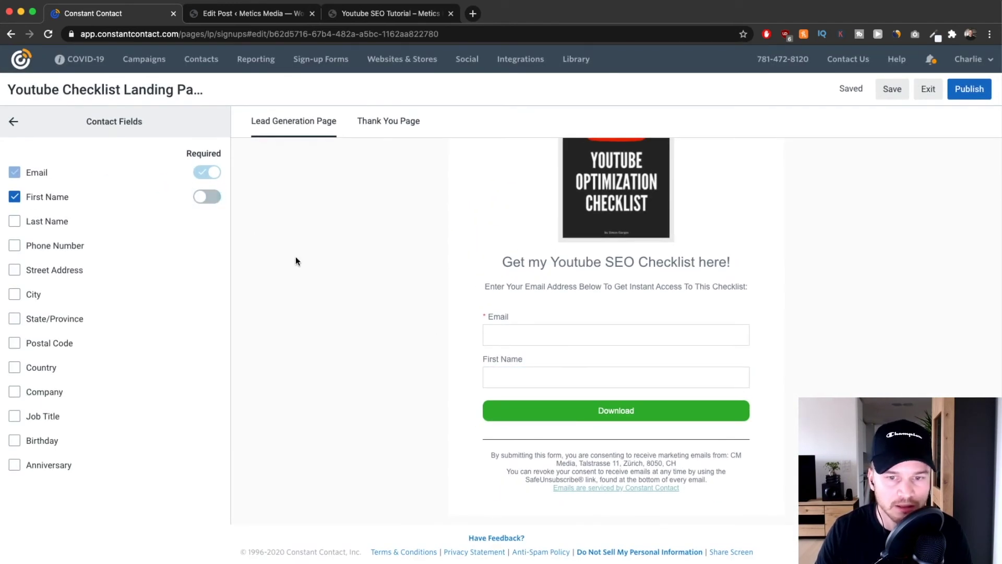
pyautogui.click(13, 121)
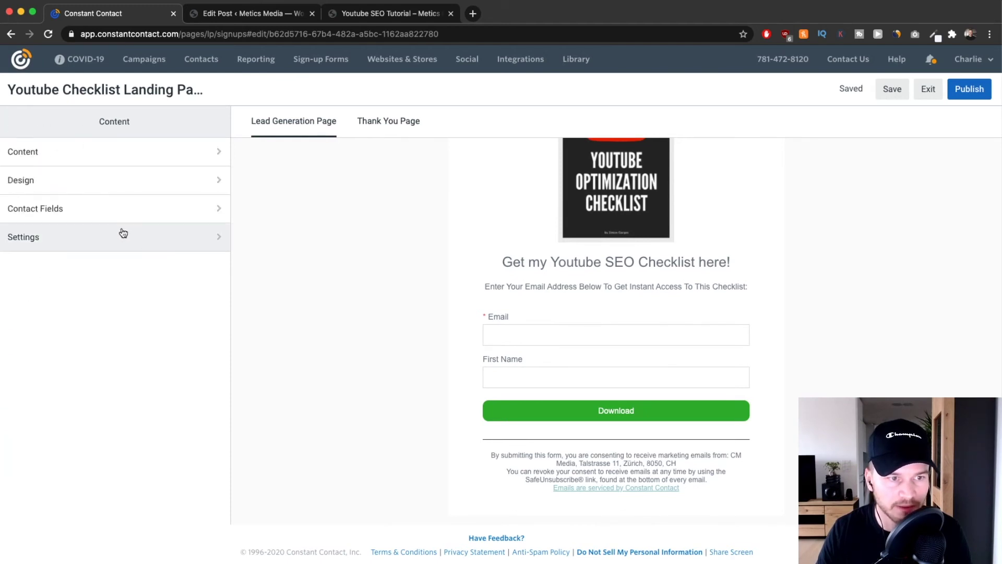
# Choose the Youtube contact list for sign-ups in the page settings.
pyautogui.click(122, 233)
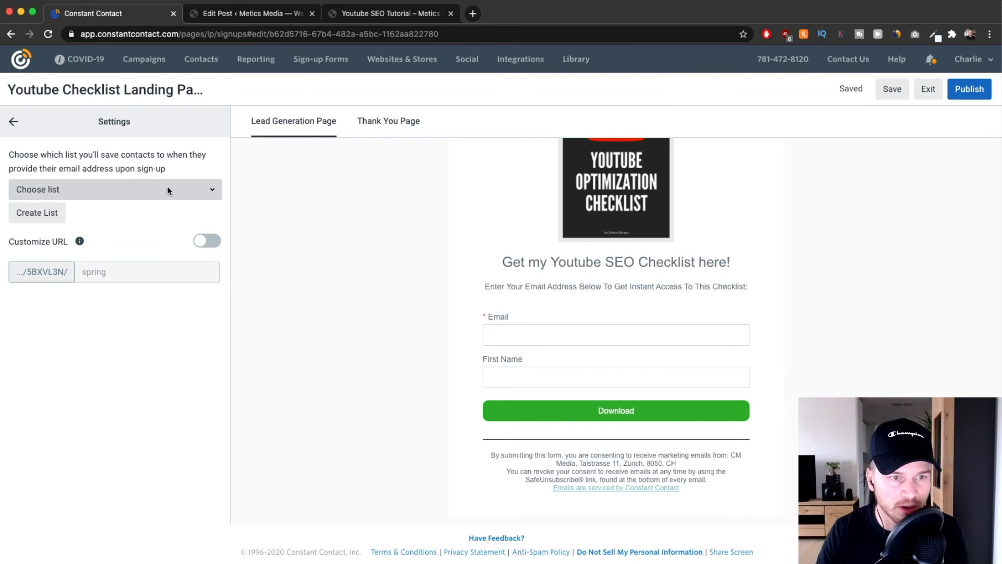
pyautogui.click(197, 192)
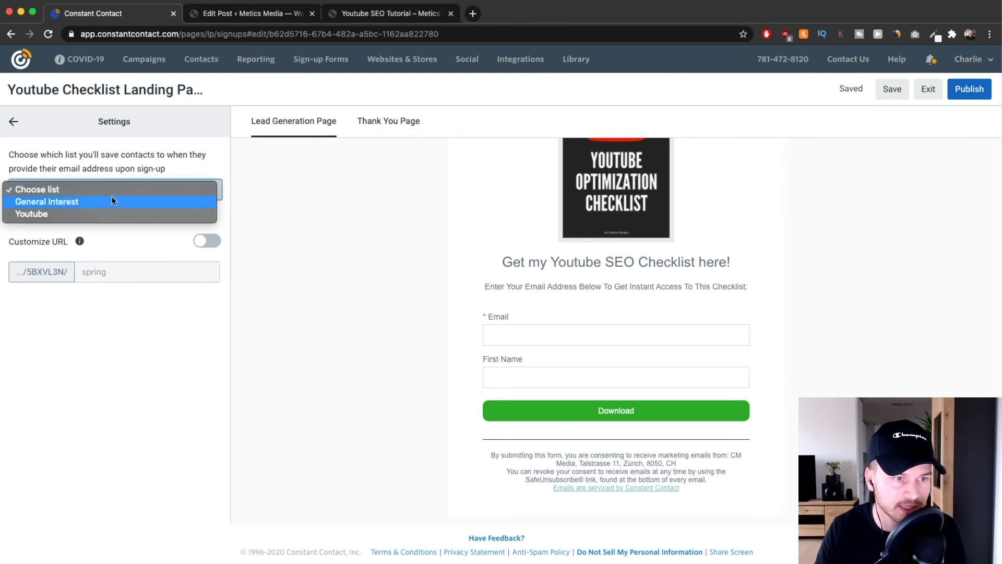
pyautogui.click(33, 212)
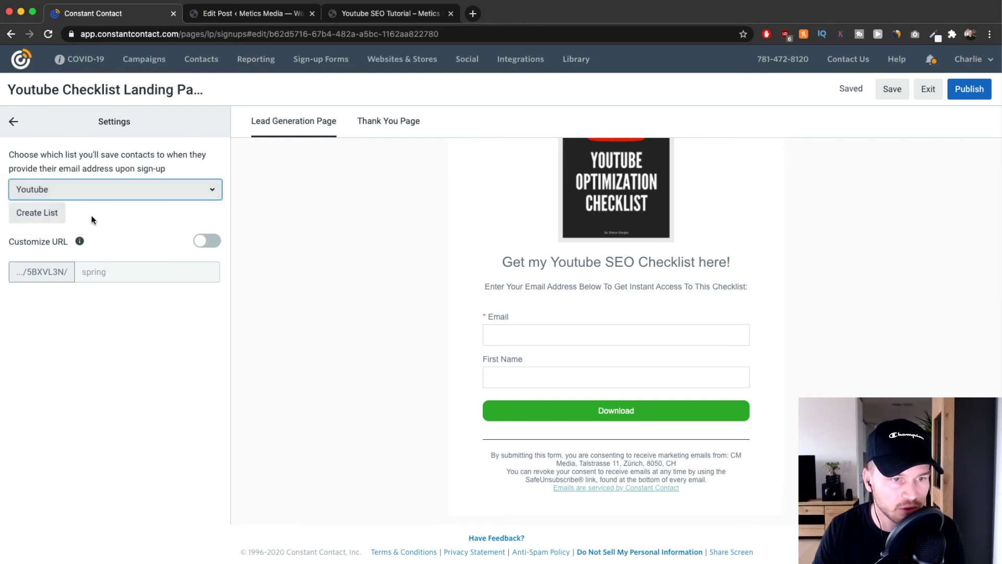
pyautogui.click(364, 256)
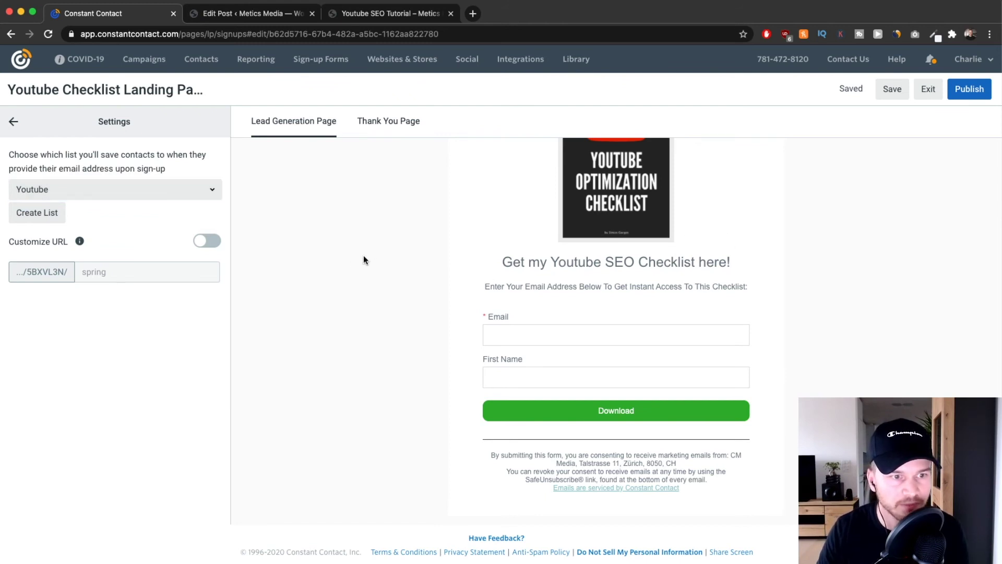
# Turn on Customize URL and set the URL ending to 'youtubechecklist'.
pyautogui.click(207, 241)
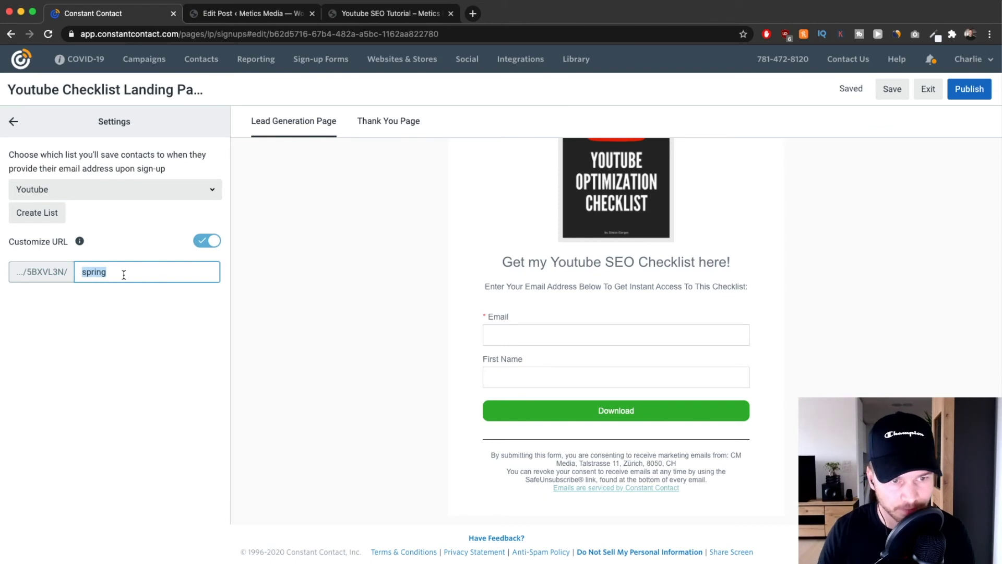
pyautogui.write('youtube')
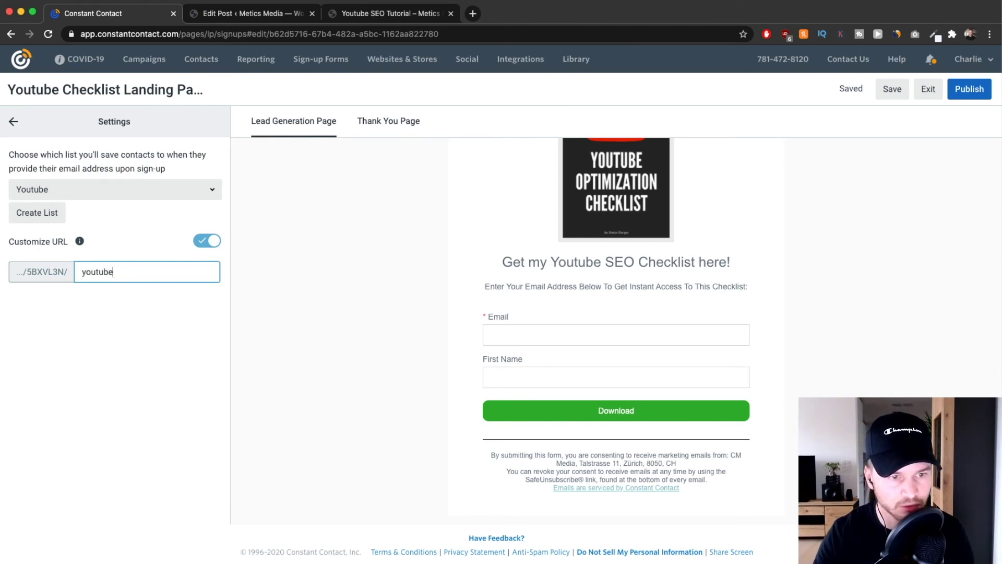
pyautogui.press('BackSpace')
pyautogui.write('checlis')
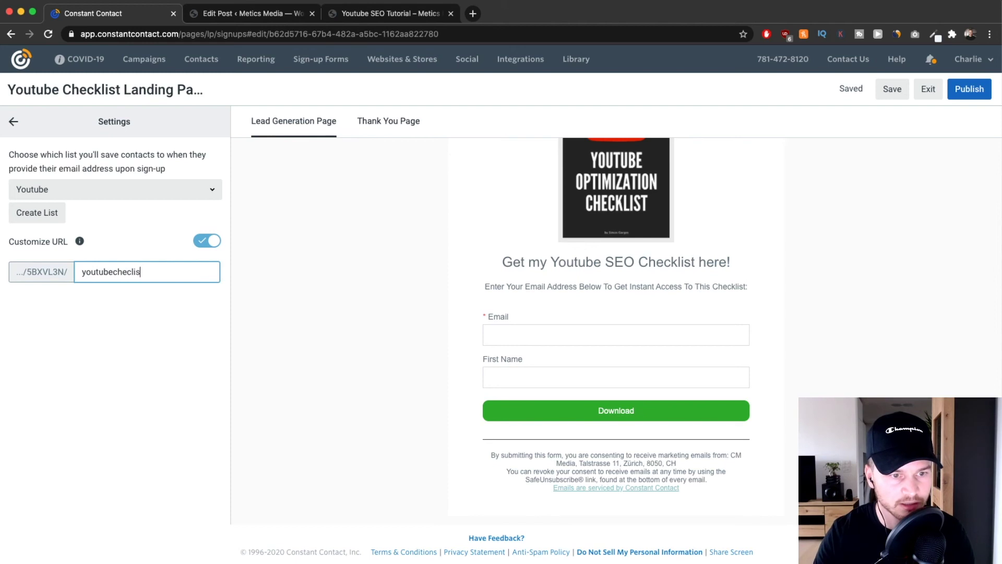
pyautogui.write('klis')
pyautogui.click(135, 337)
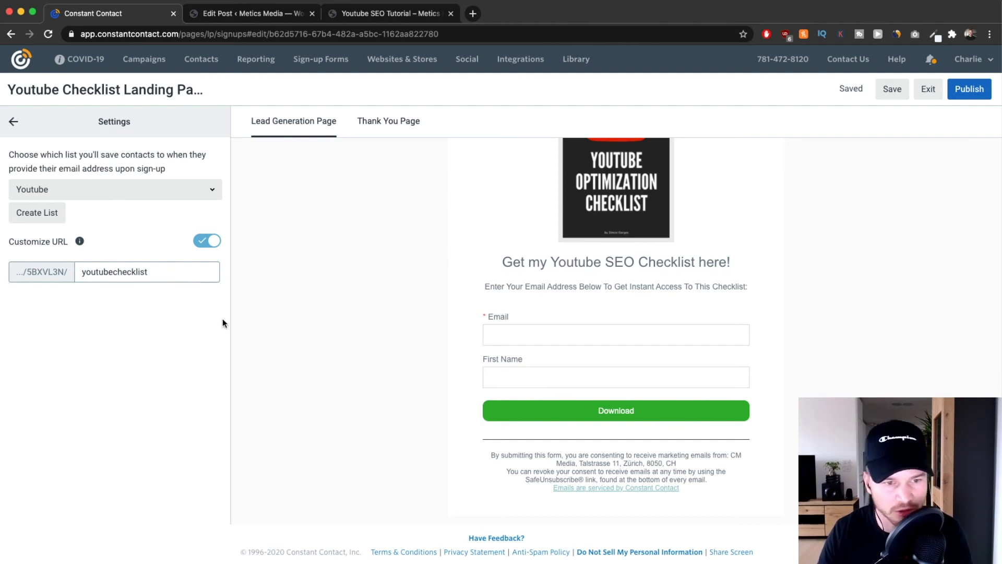
pyautogui.moveTo(158, 272)
pyautogui.mouseDown()
pyautogui.moveTo(79, 272)
pyautogui.moveTo(178, 274)
pyautogui.mouseUp()
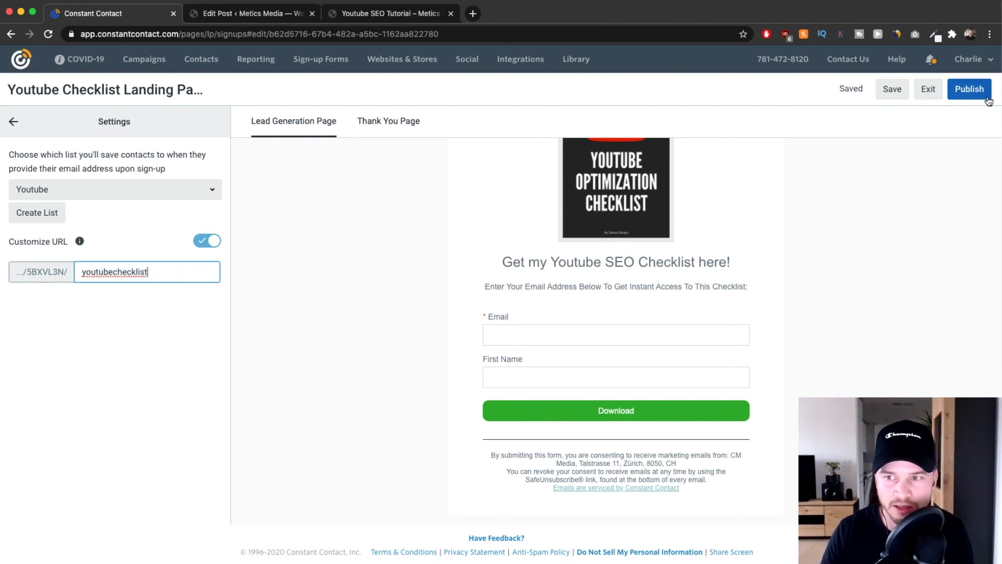
# Publish the page and view the live youtubechecklist page in a new tab, then close it.
pyautogui.click(969, 91)
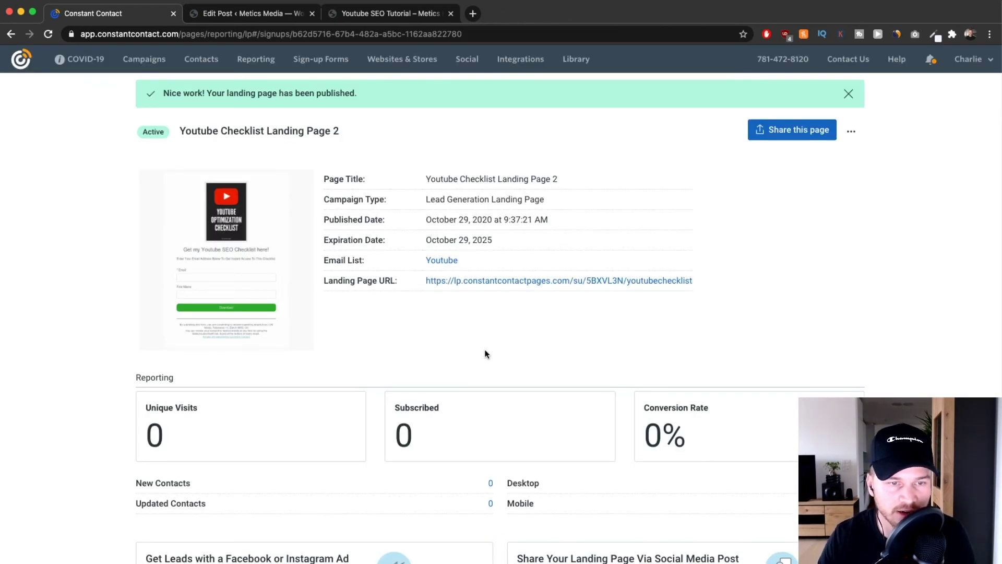
pyautogui.rightClick(486, 284)
pyautogui.click(509, 288)
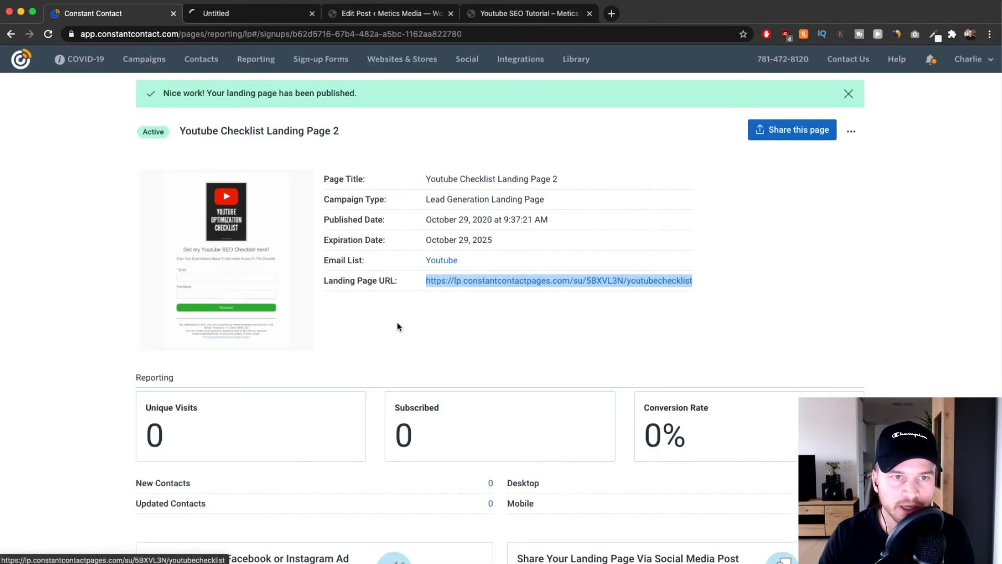
pyautogui.hotkey('ctrl', 'Tab')
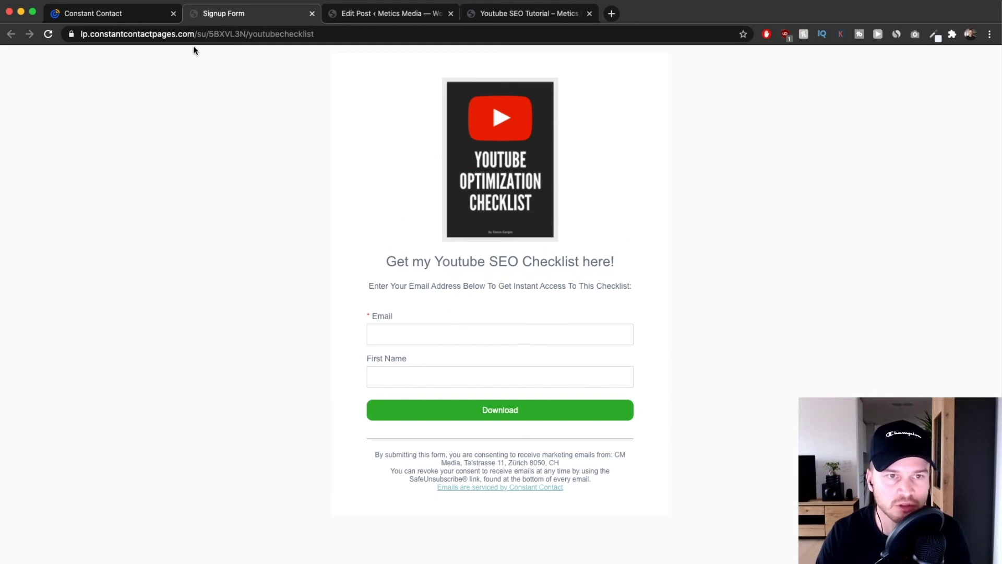
pyautogui.click(245, 33)
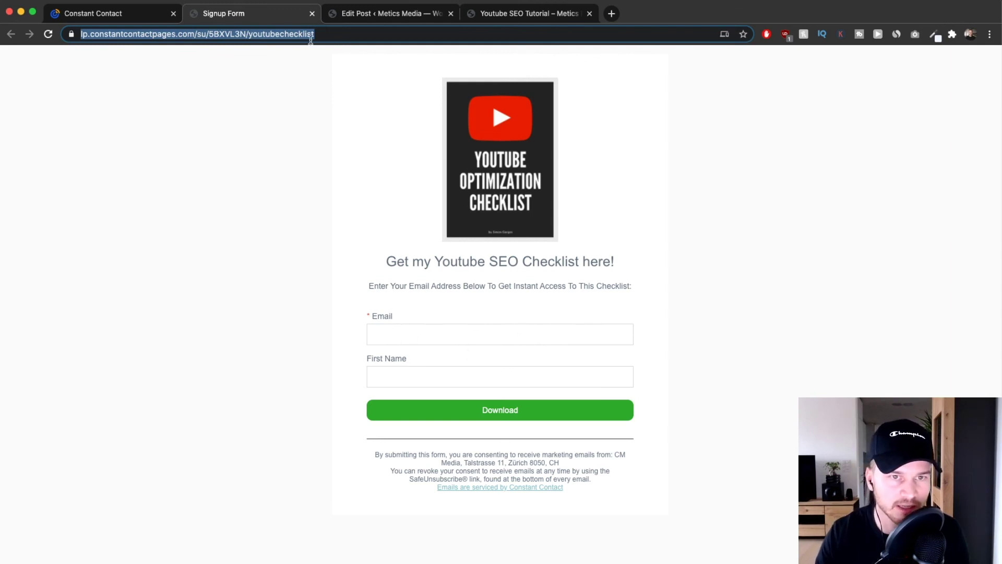
pyautogui.click(312, 15)
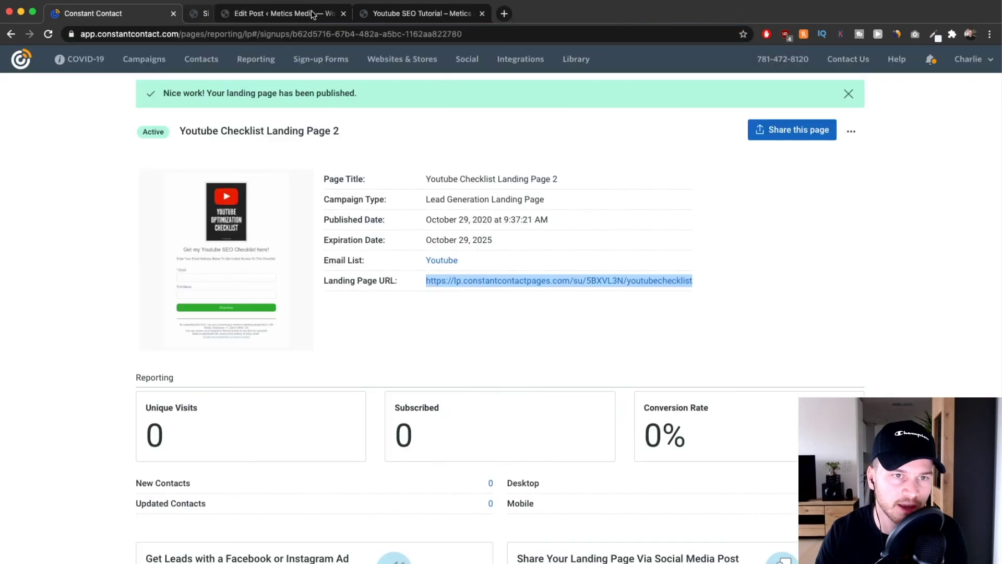